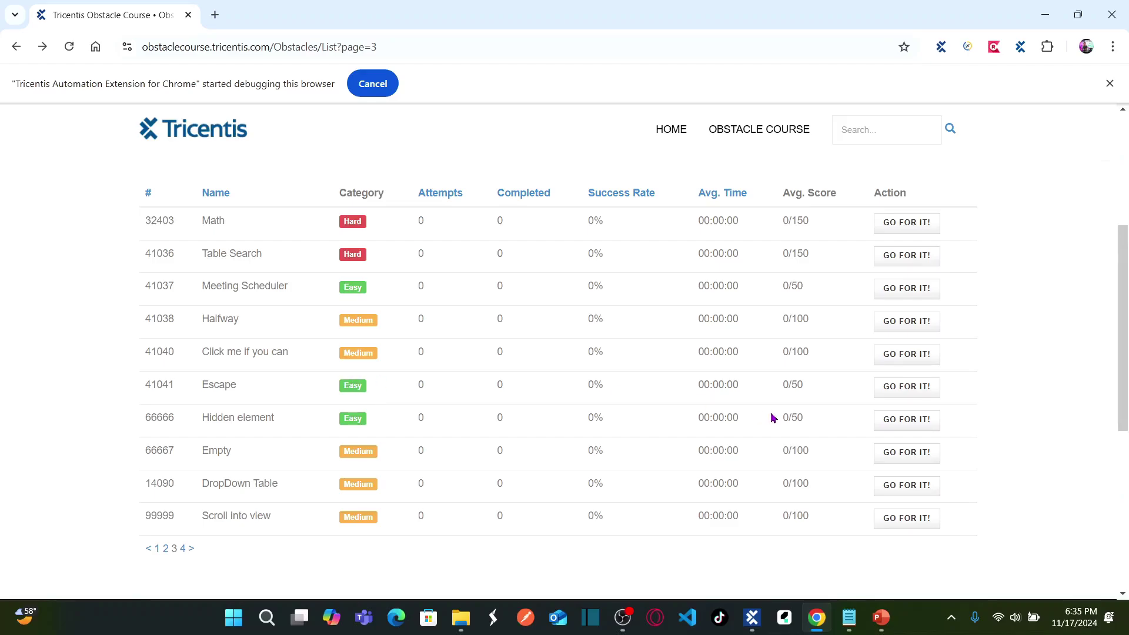
Open Escape obstacle 41041, solve it with {Click}, and start another attempt
click(907, 387)
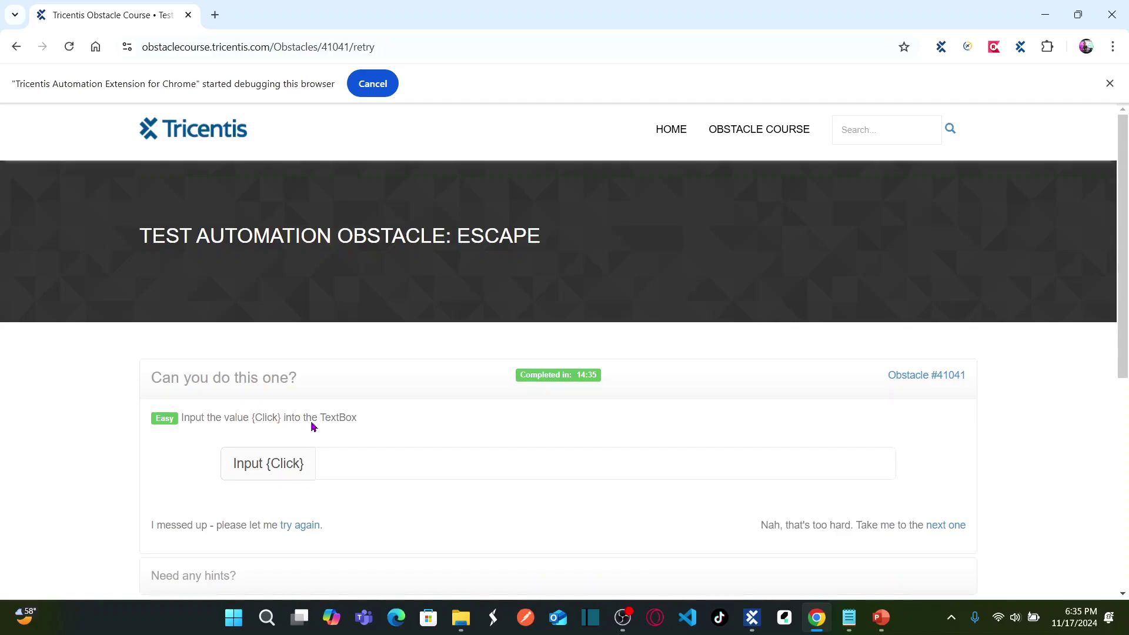
click(358, 463)
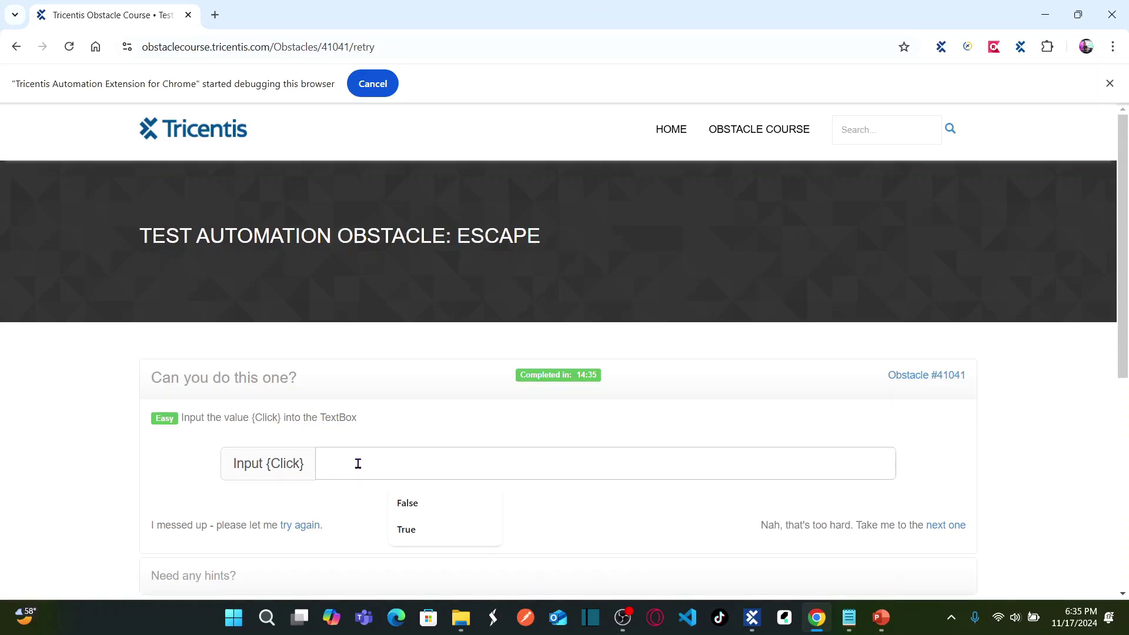
text({)
text(Clic)
text(k})
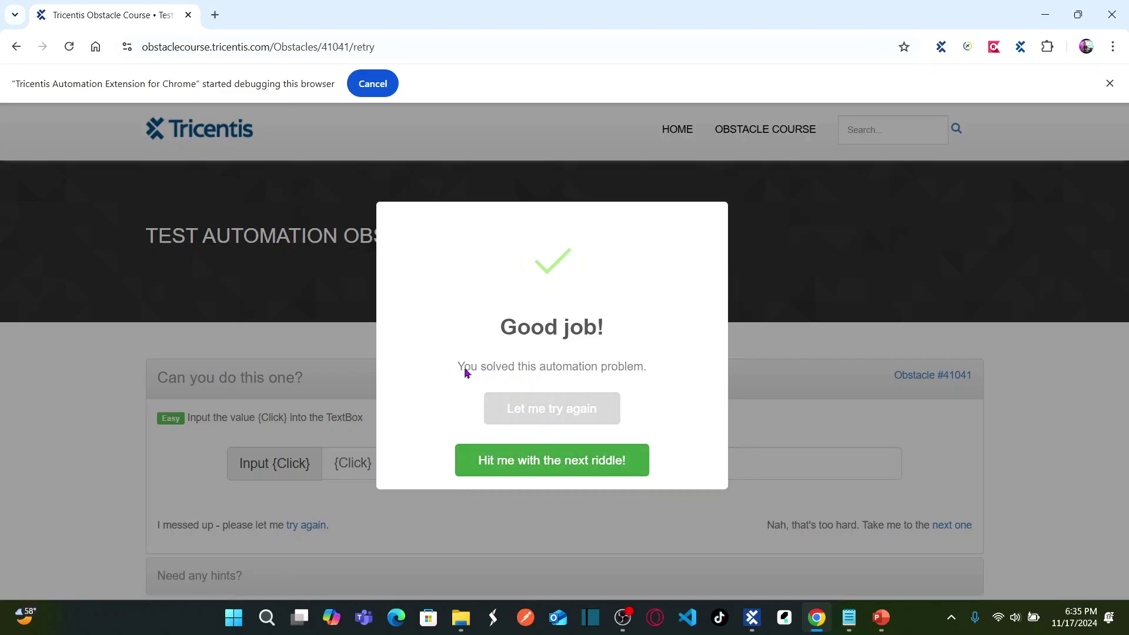
click(546, 410)
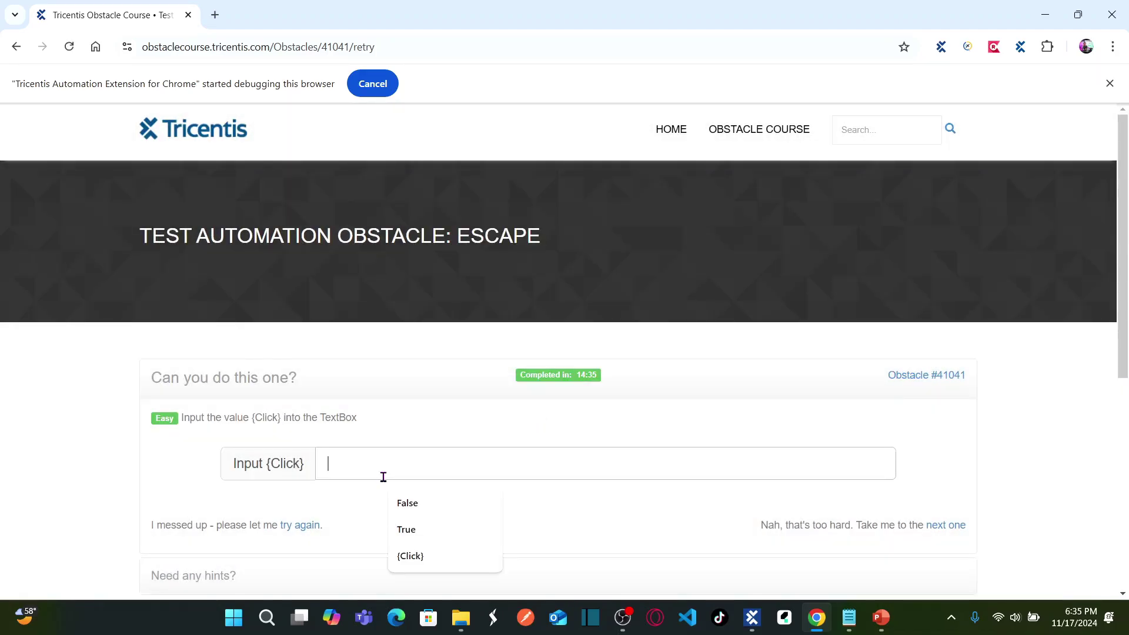
text({)
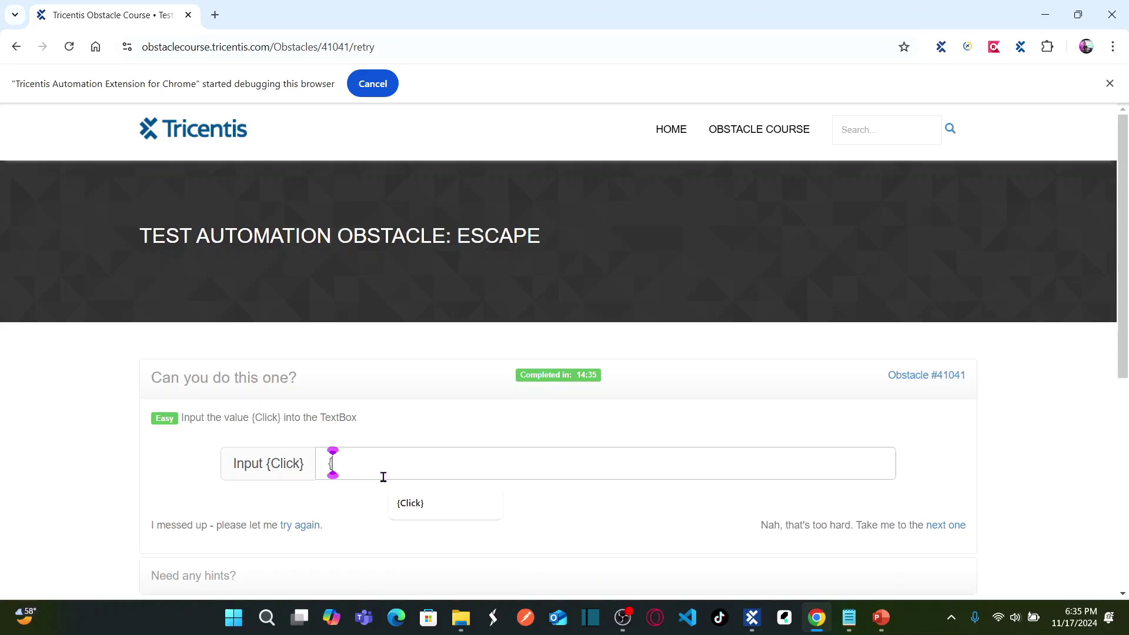
text(Click)
text(})
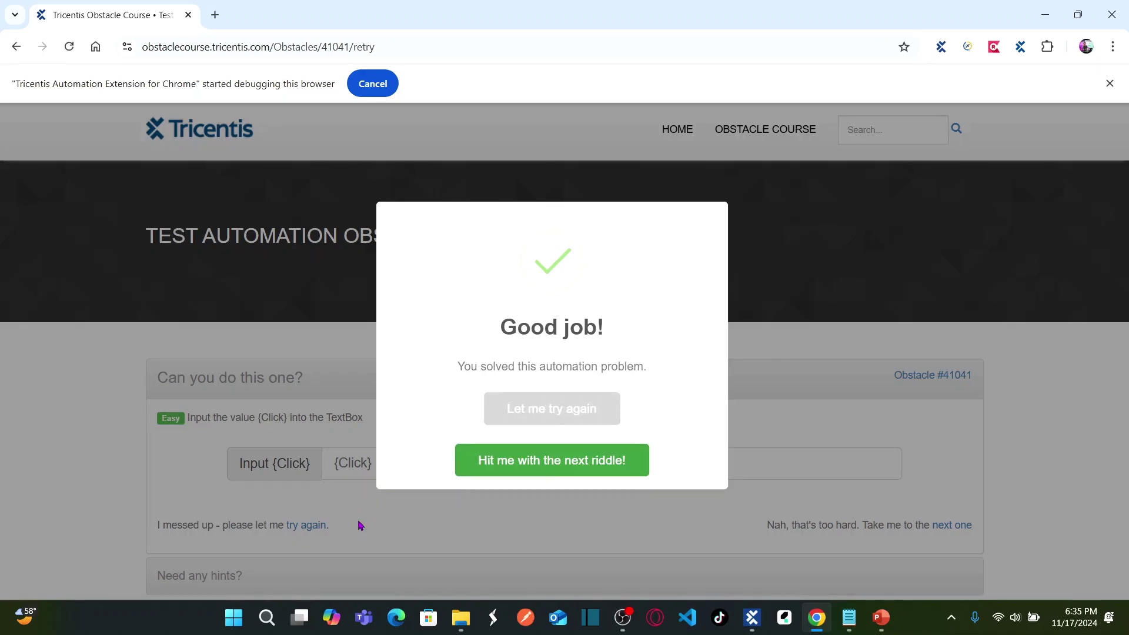
Dismiss the success message, delete {Click} from the textbox, and reload the Escape obstacle
key(Escape)
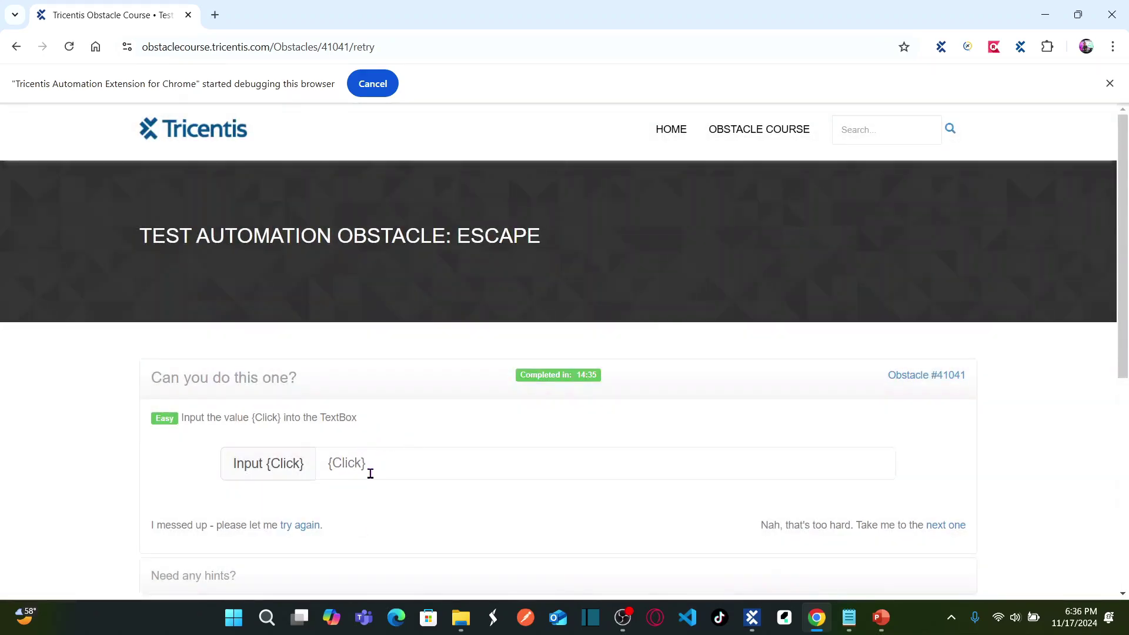
drag(385, 465, 316, 467)
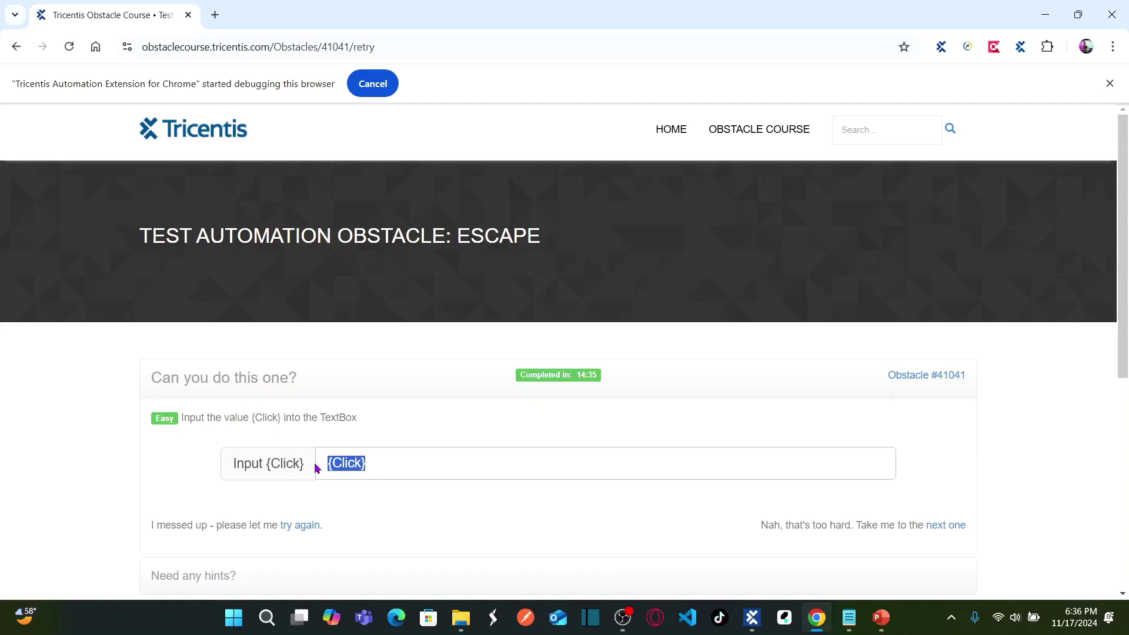
click(527, 464)
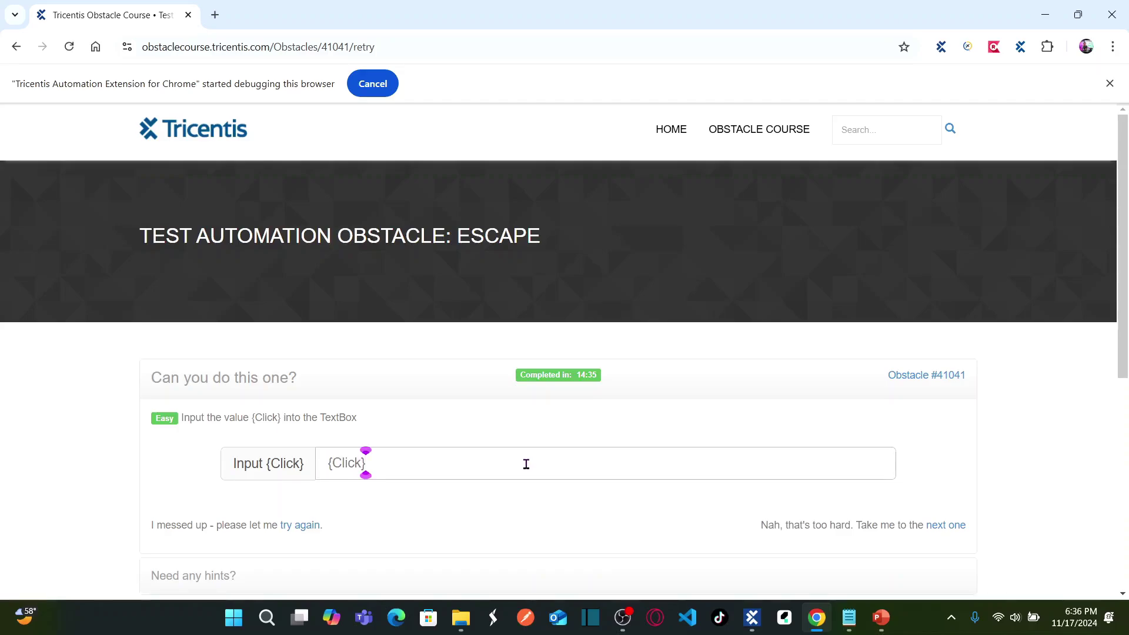
drag(379, 464, 322, 463)
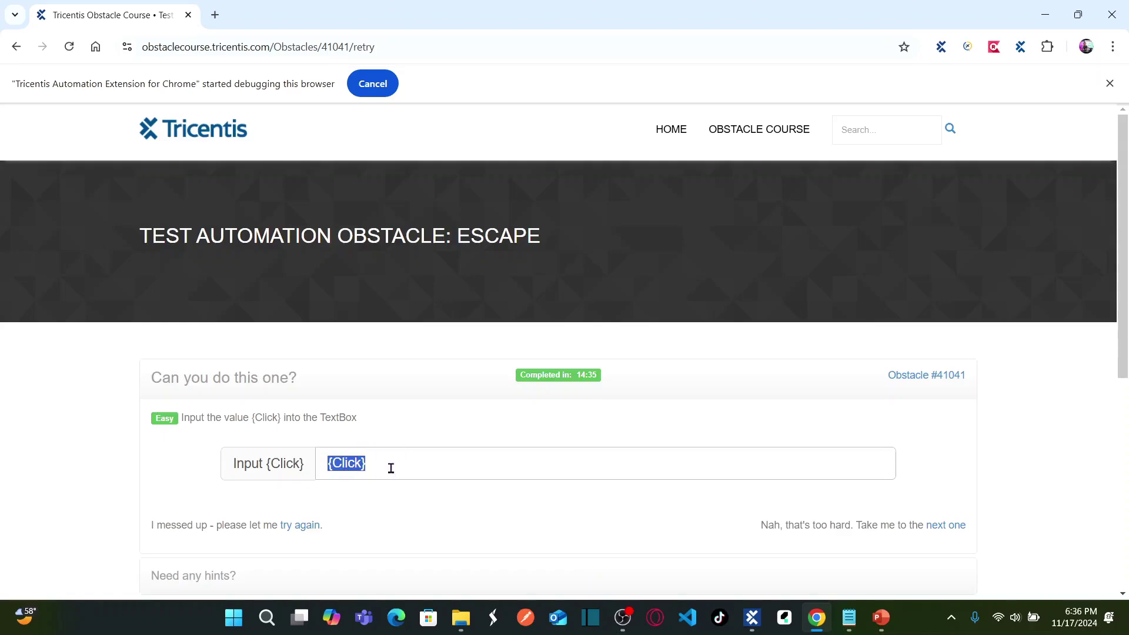
click(476, 459)
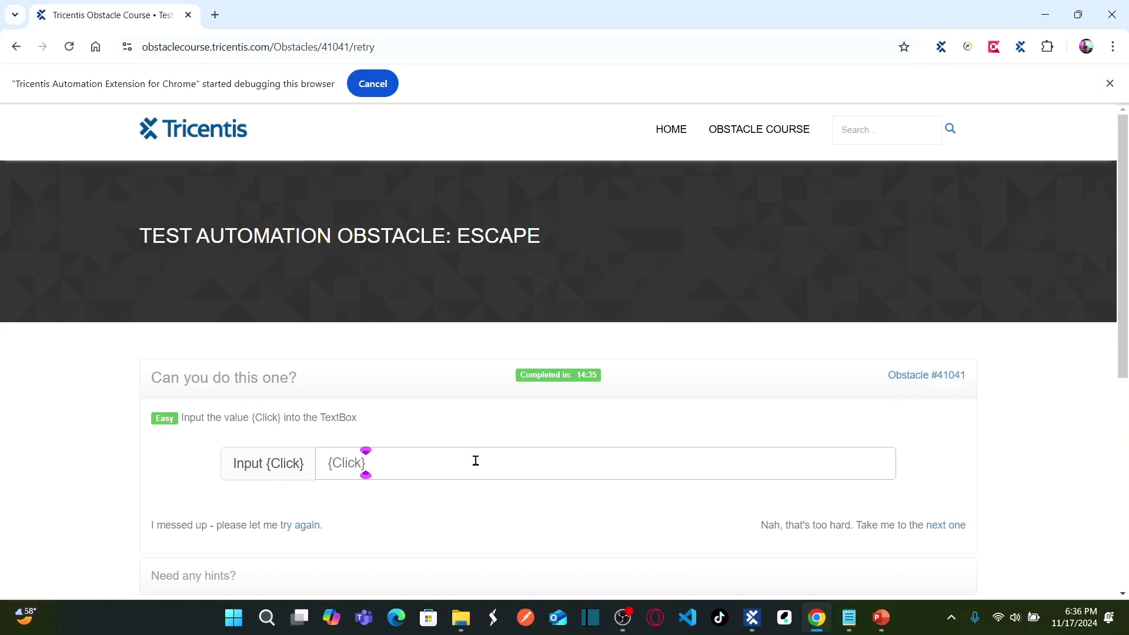
mouse_move(752, 618)
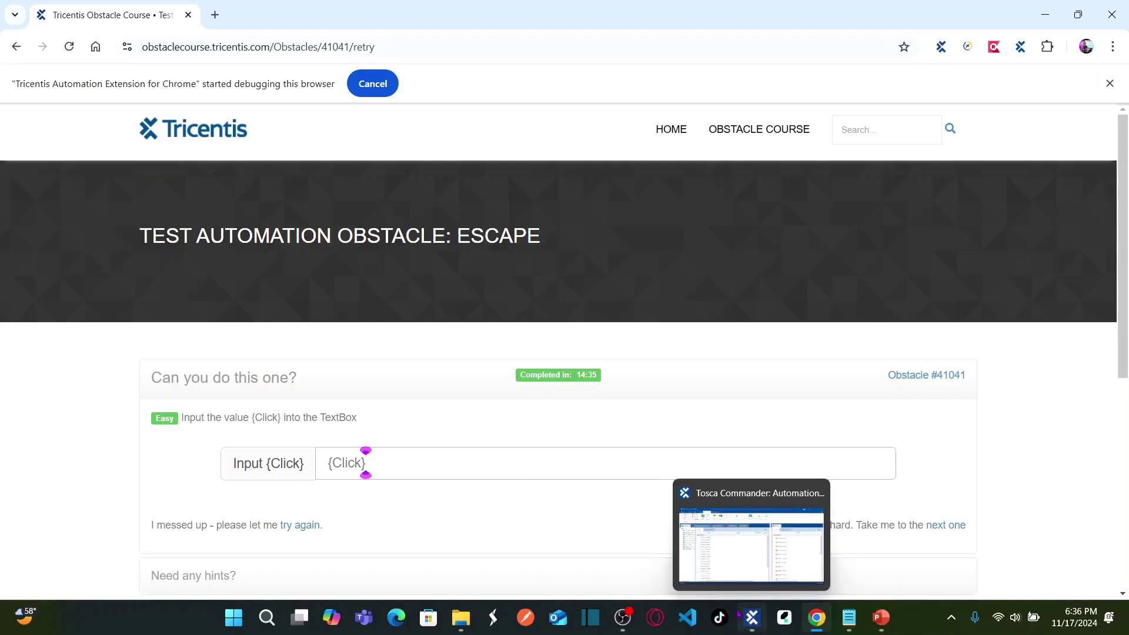
double_click(346, 463)
key(Delete)
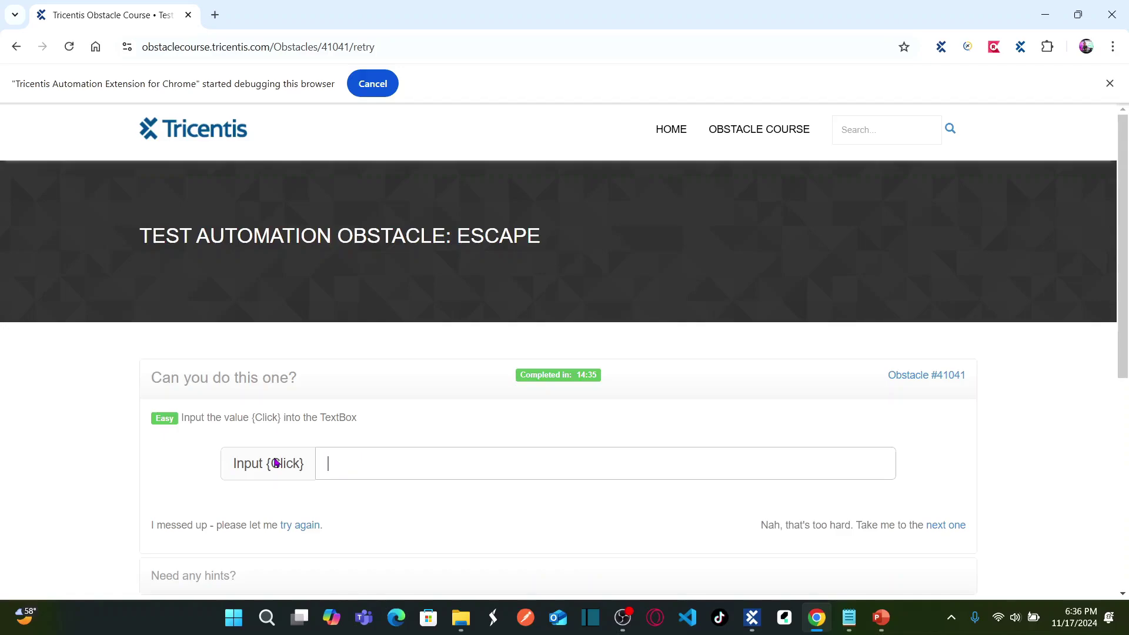
click(301, 525)
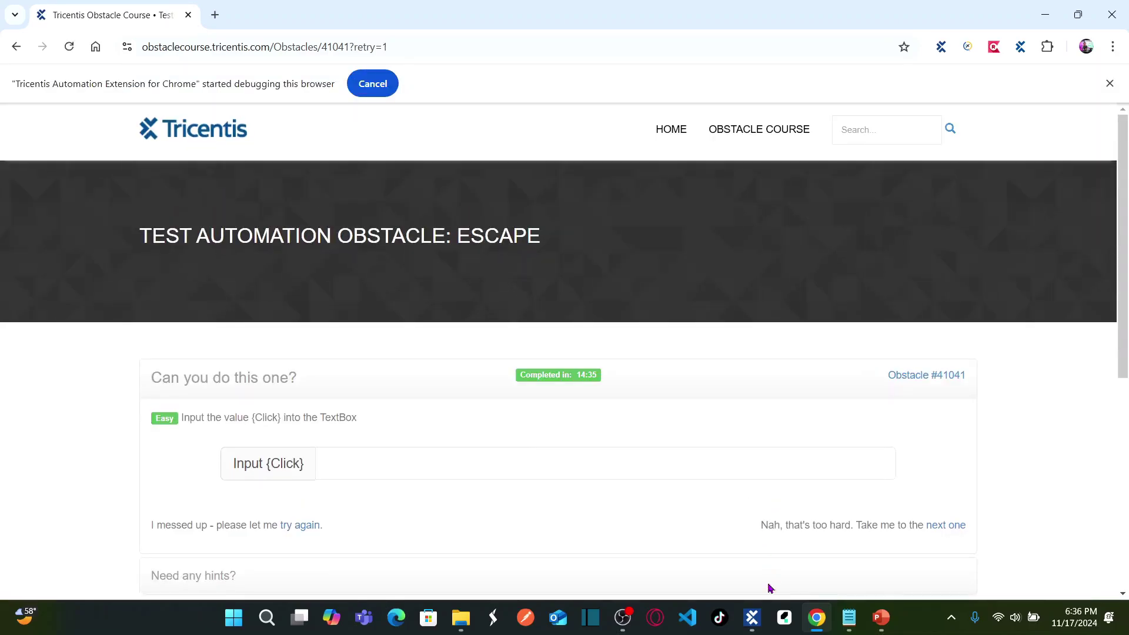
In Tosca Commander, widen the Modules pane and start Scan > Application on the Obstacles folder
click(752, 617)
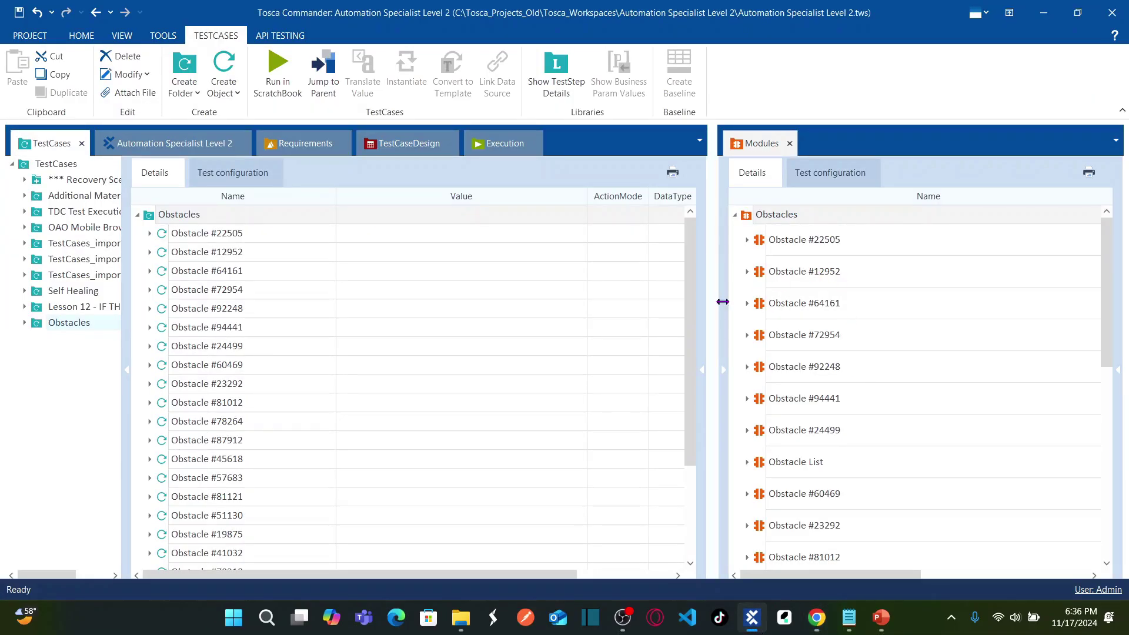
drag(716, 300, 583, 291)
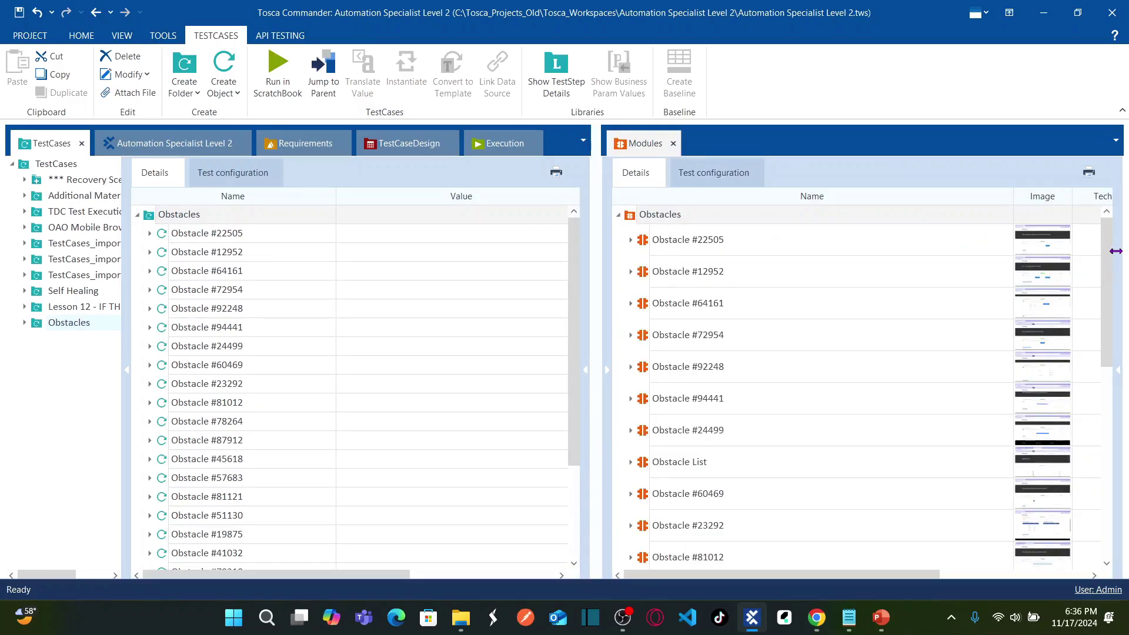
right_click(657, 219)
mouse_move(687, 258)
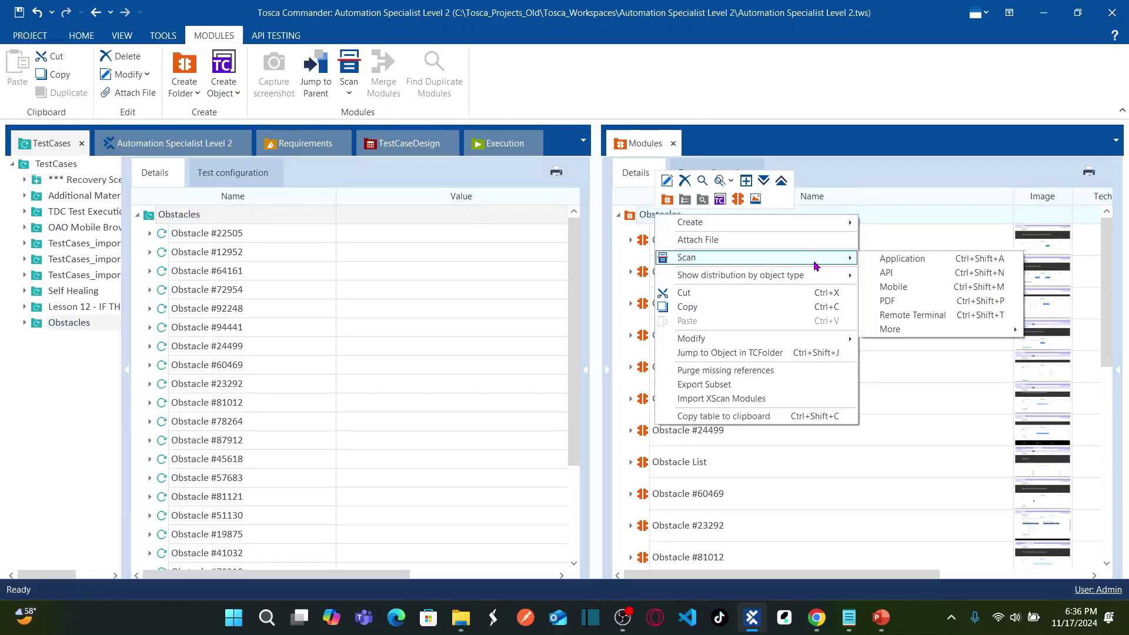
click(892, 258)
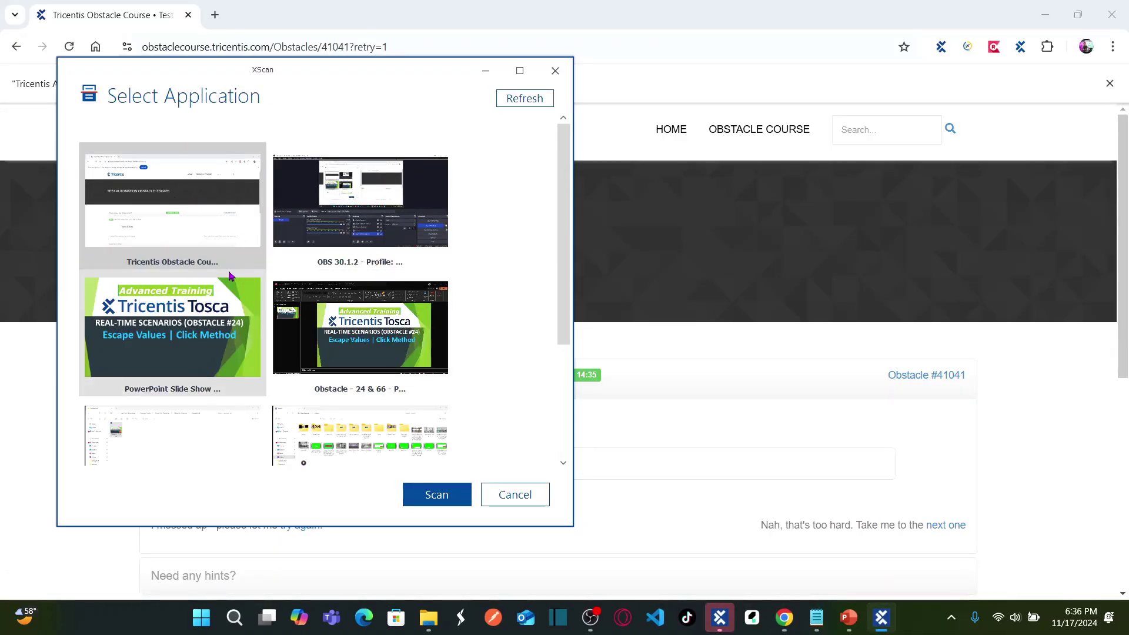
Scan the Obstacle Course browser window and include the resulttext field
click(437, 494)
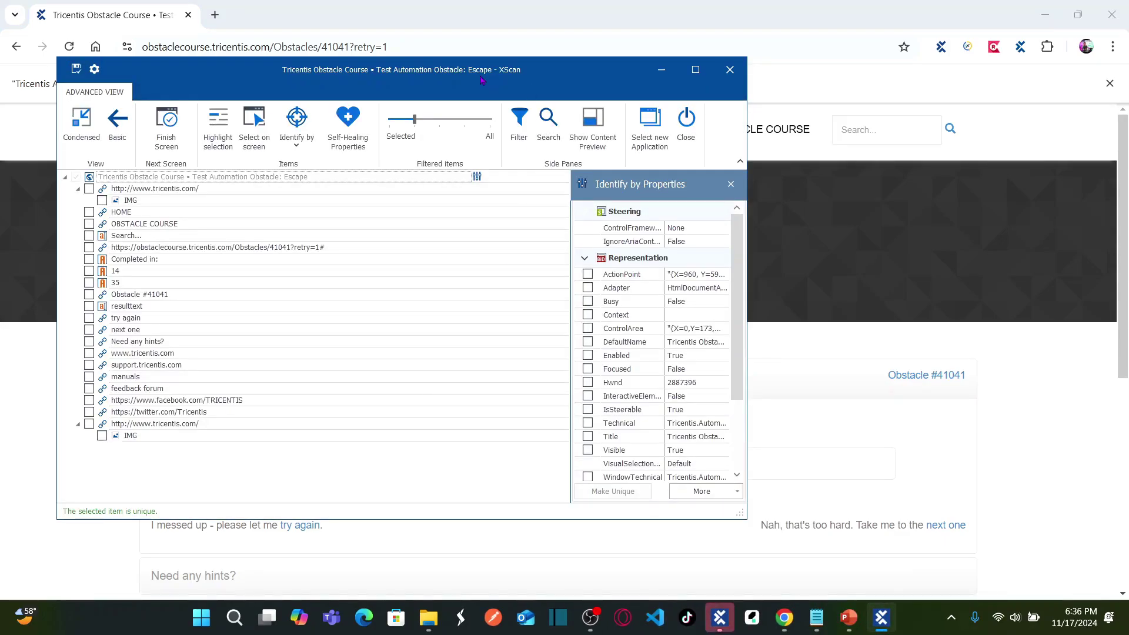
drag(472, 79, 841, 129)
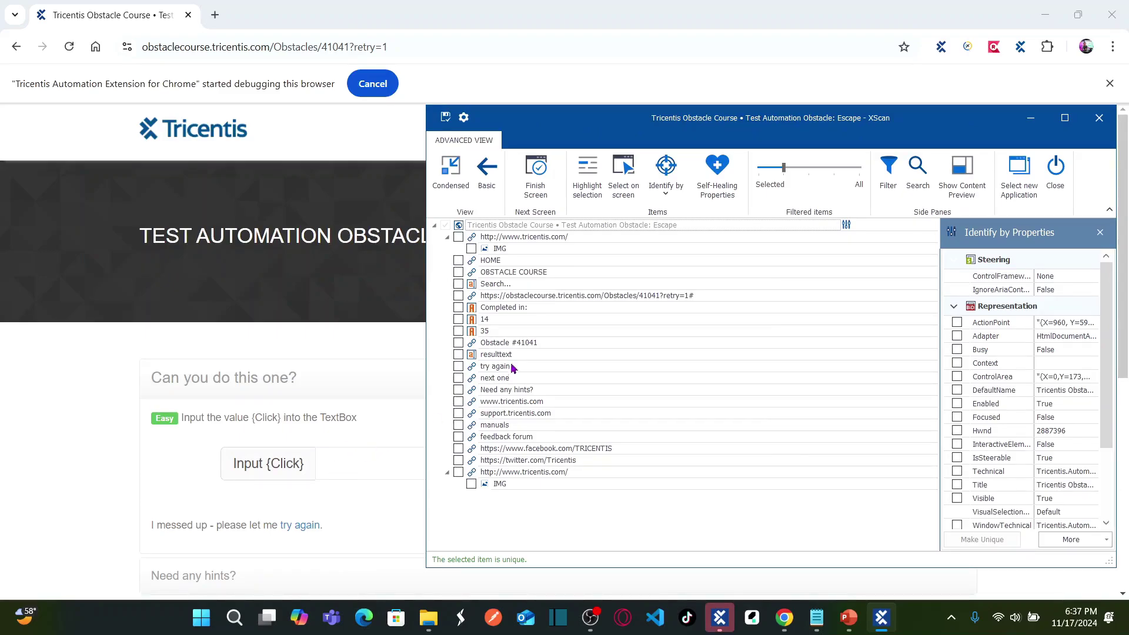
click(458, 355)
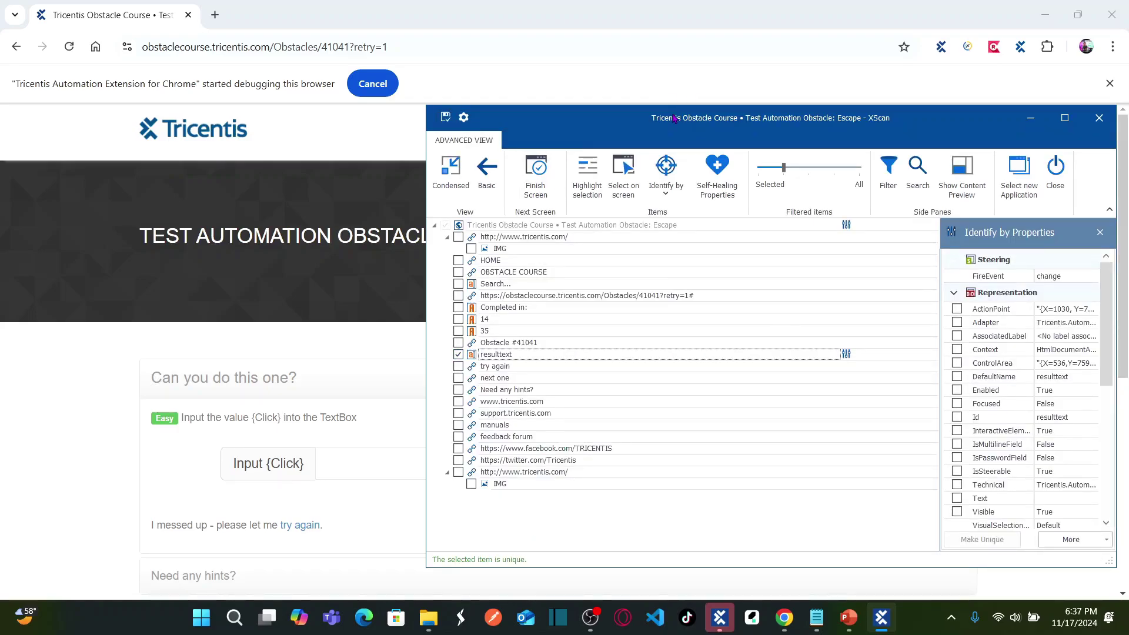
drag(678, 118, 415, 118)
Rename the scanned module to 'Obstacle #41041', save it, and close XScan
drag(888, 376, 967, 378)
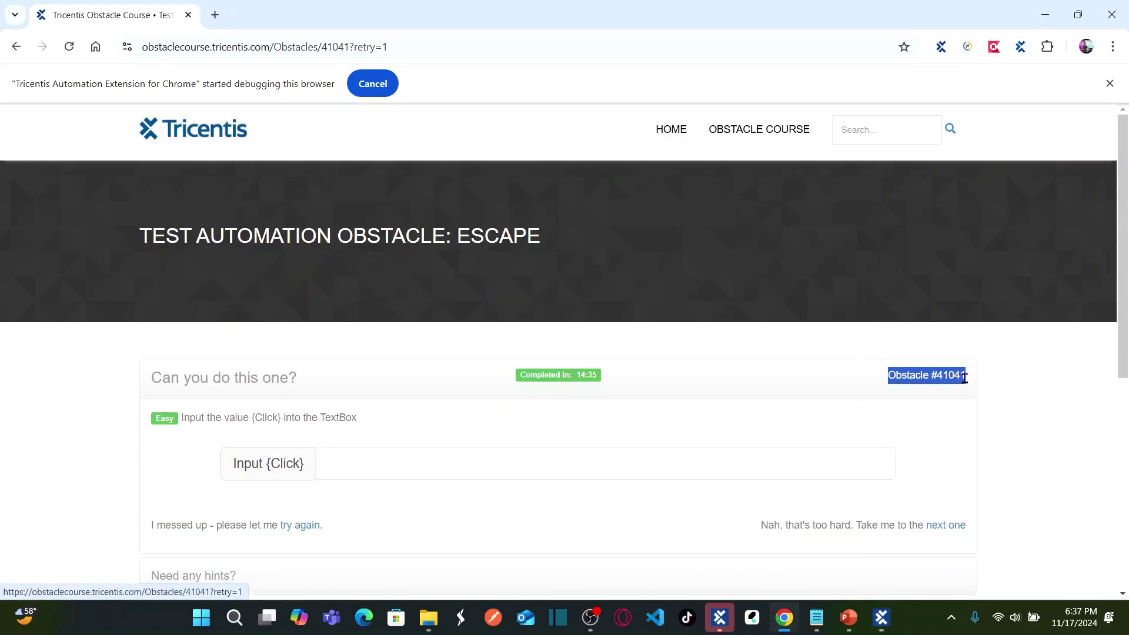
click(969, 381)
drag(886, 378, 969, 374)
key(ctrl+c)
click(381, 221)
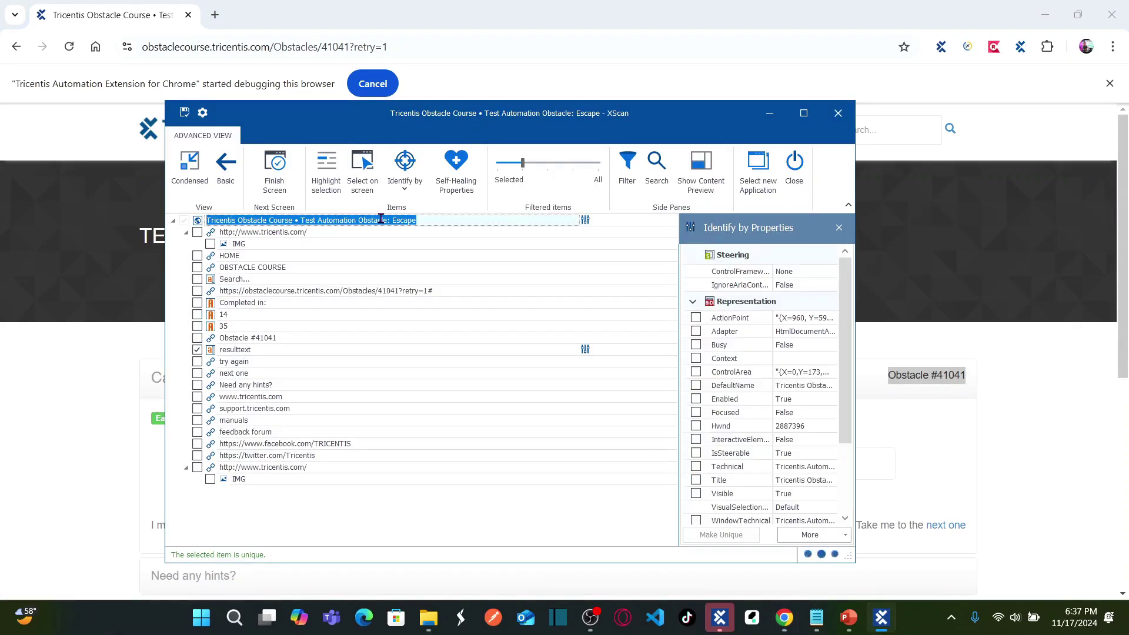
key(ctrl+v)
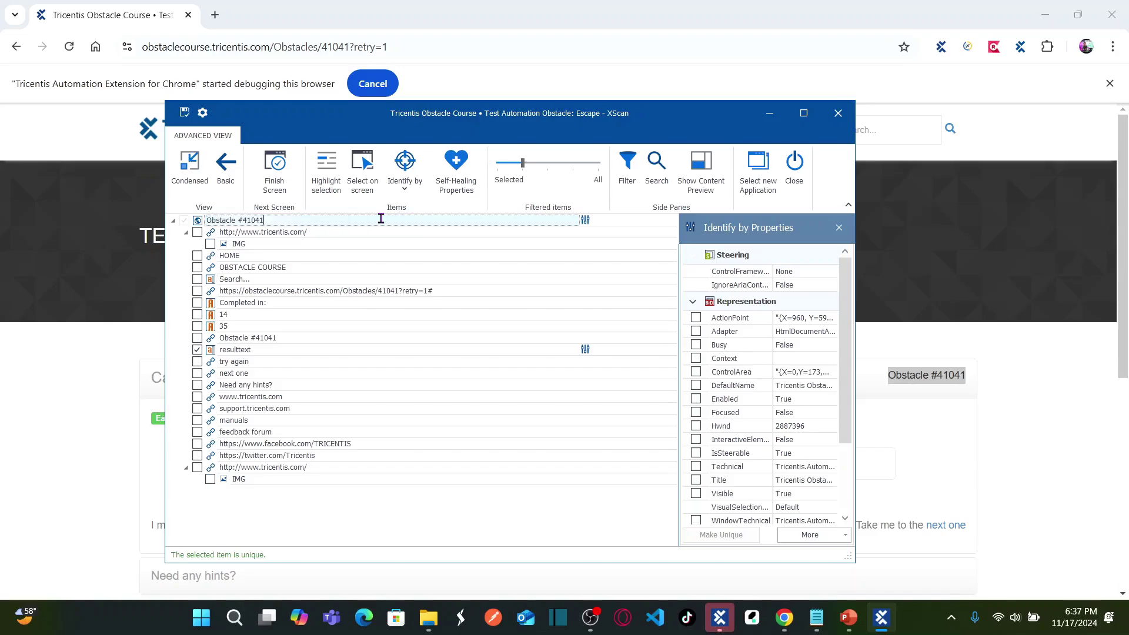
click(184, 112)
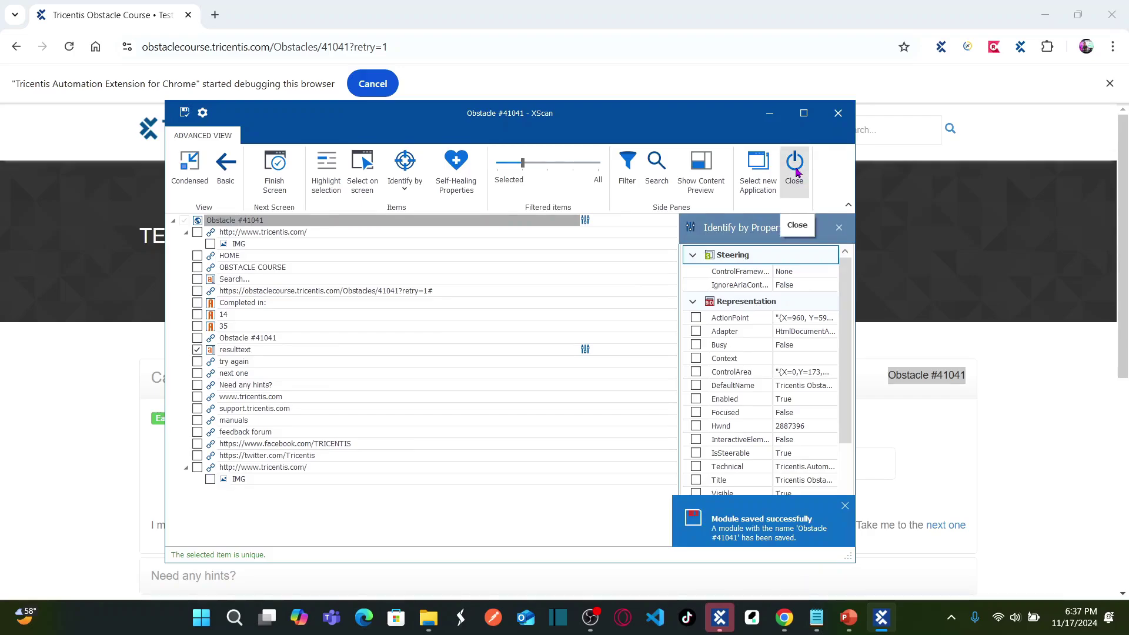
click(794, 168)
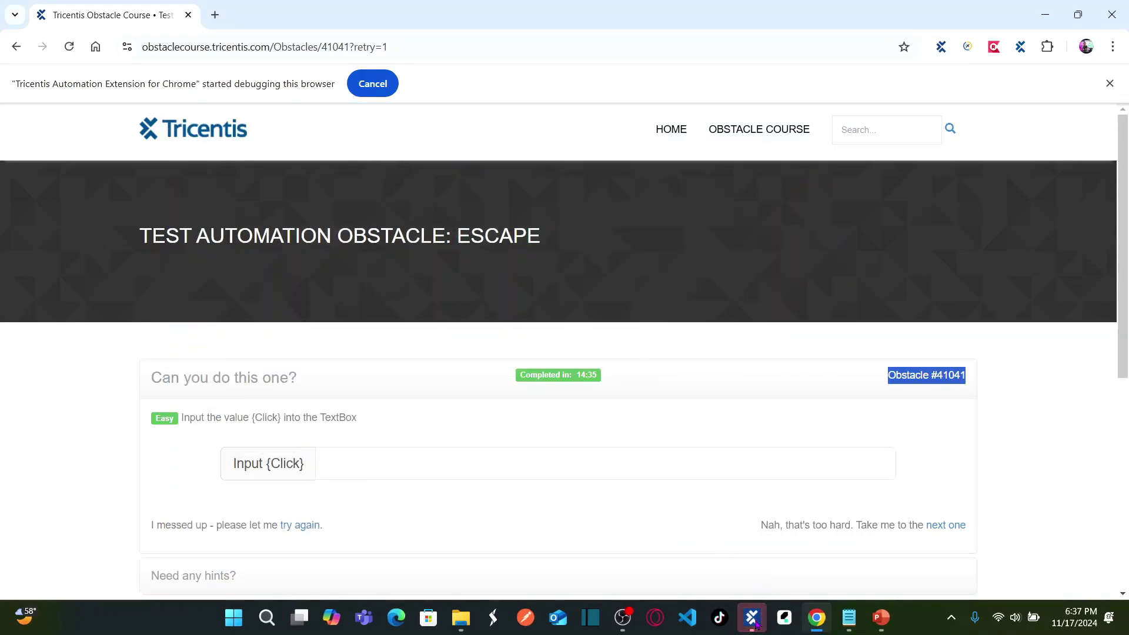
Scroll to the bottom of the Modules list and open the Obstacle #41041 module
click(752, 617)
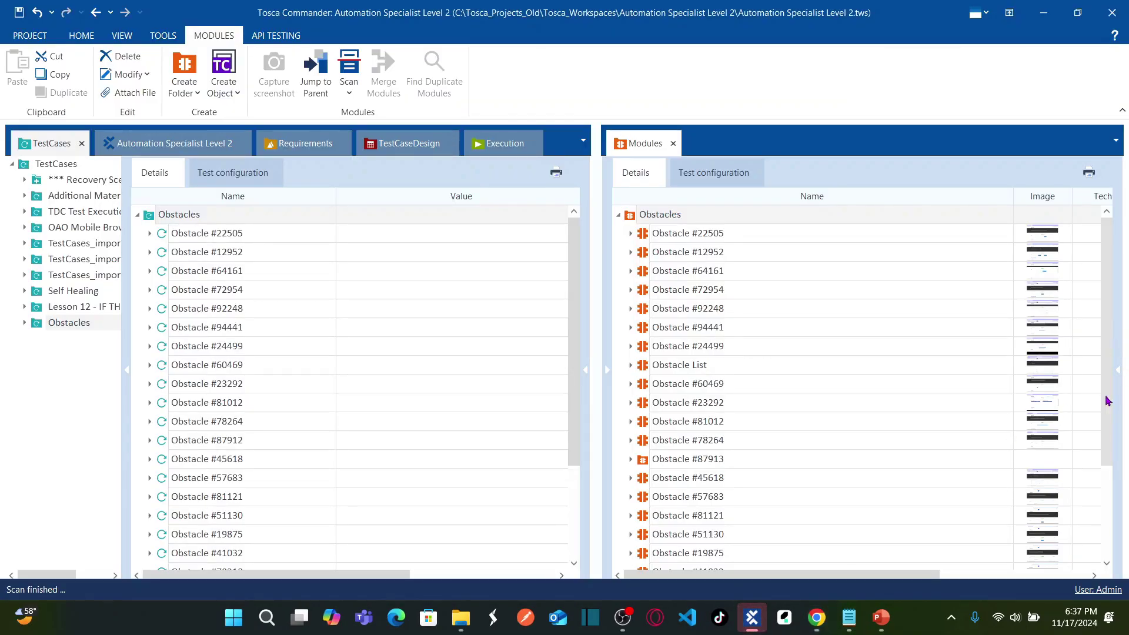
click(1107, 563)
click(1106, 562)
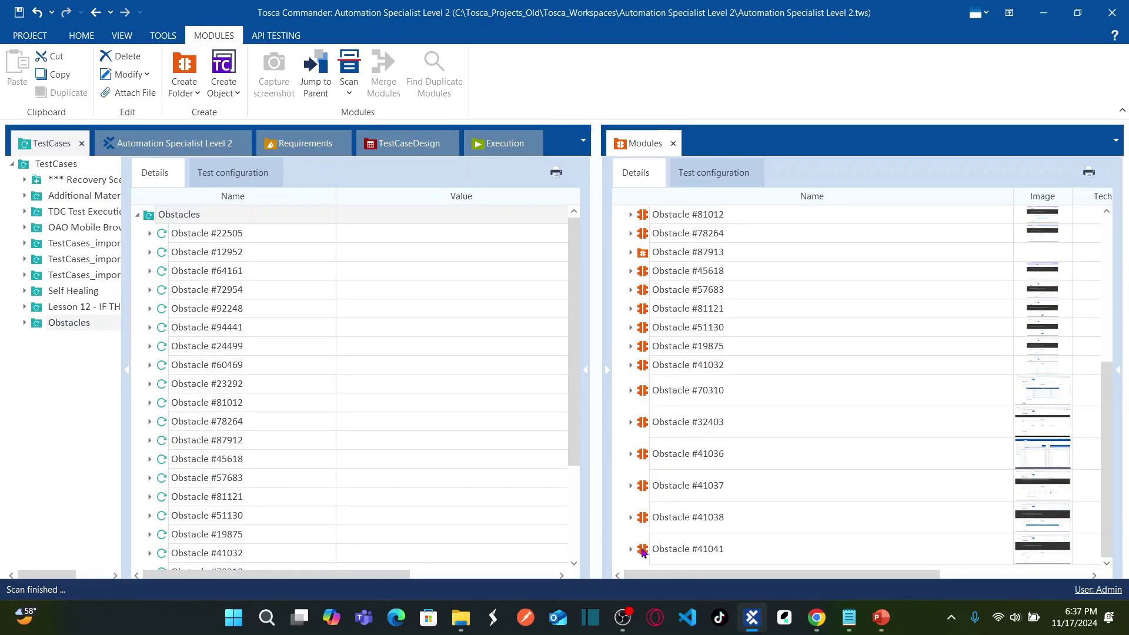
double_click(642, 549)
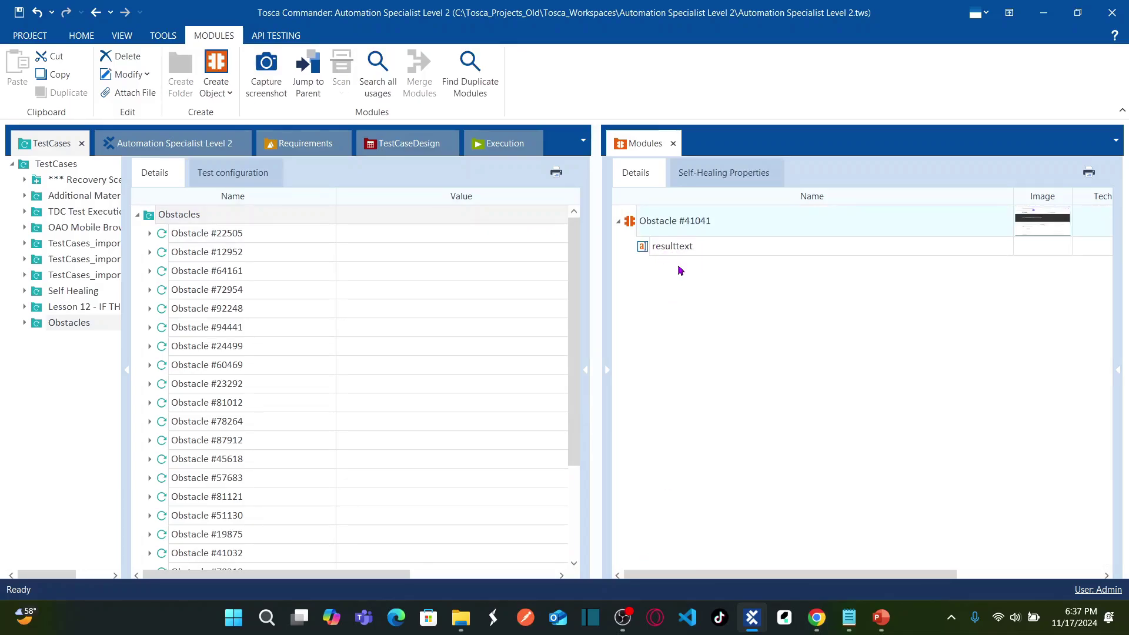
drag(573, 291, 573, 238)
Create test case 'Obstacle #41041' in the Obstacles folder and open it
right_click(199, 219)
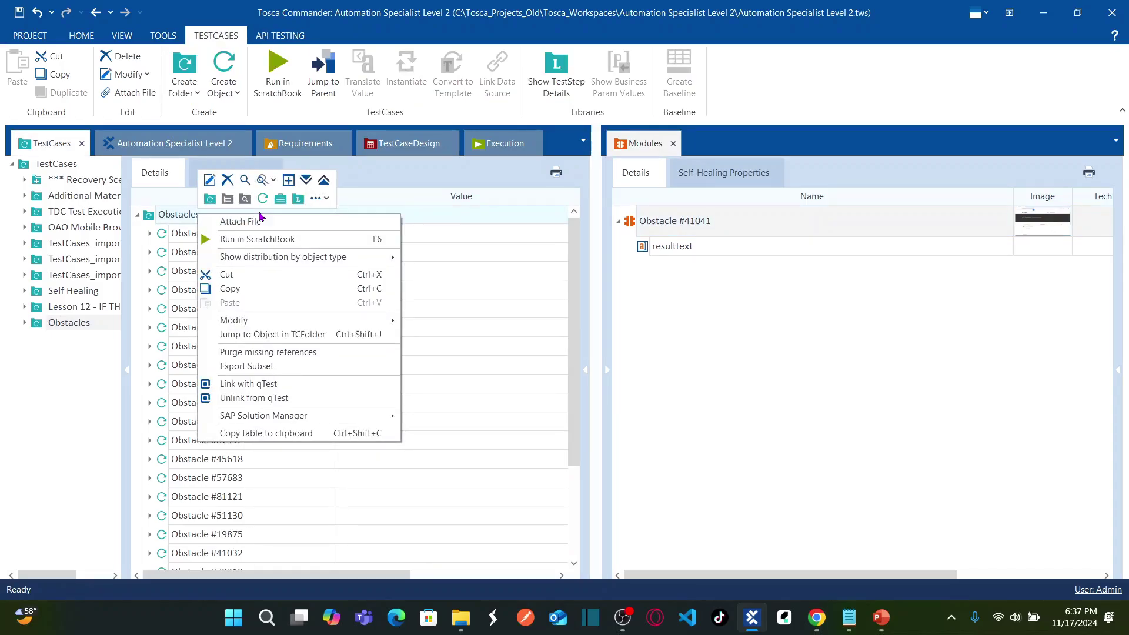
click(262, 199)
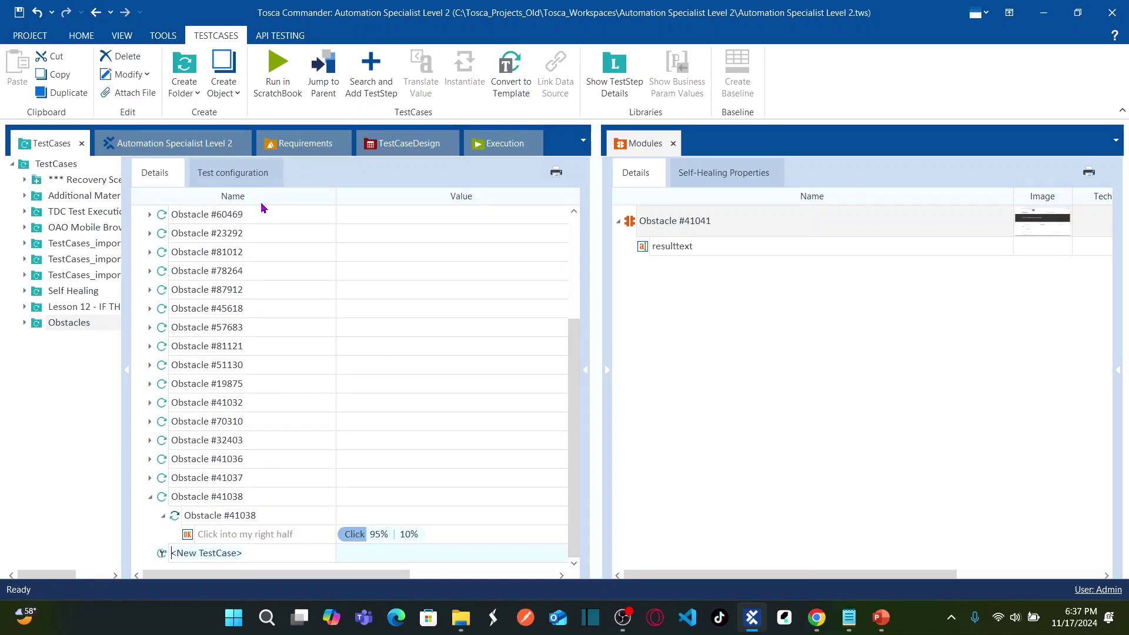
key(ctrl+v)
key(Return)
double_click(162, 553)
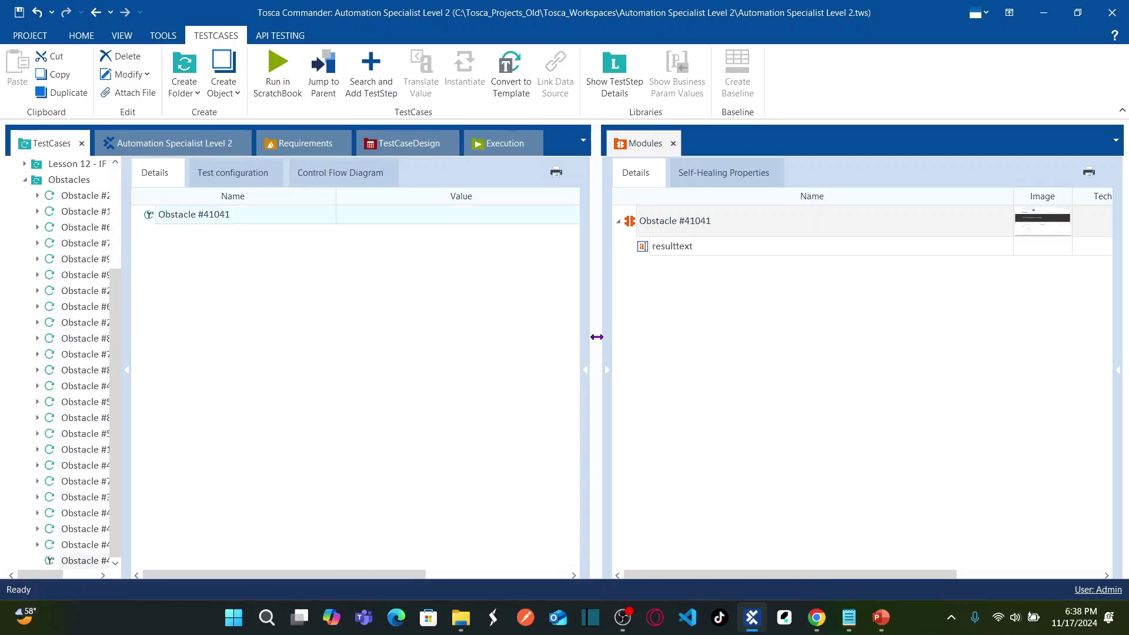
Add the Obstacle #41041 module as a test step and expand it to show resulttext
drag(596, 337, 679, 335)
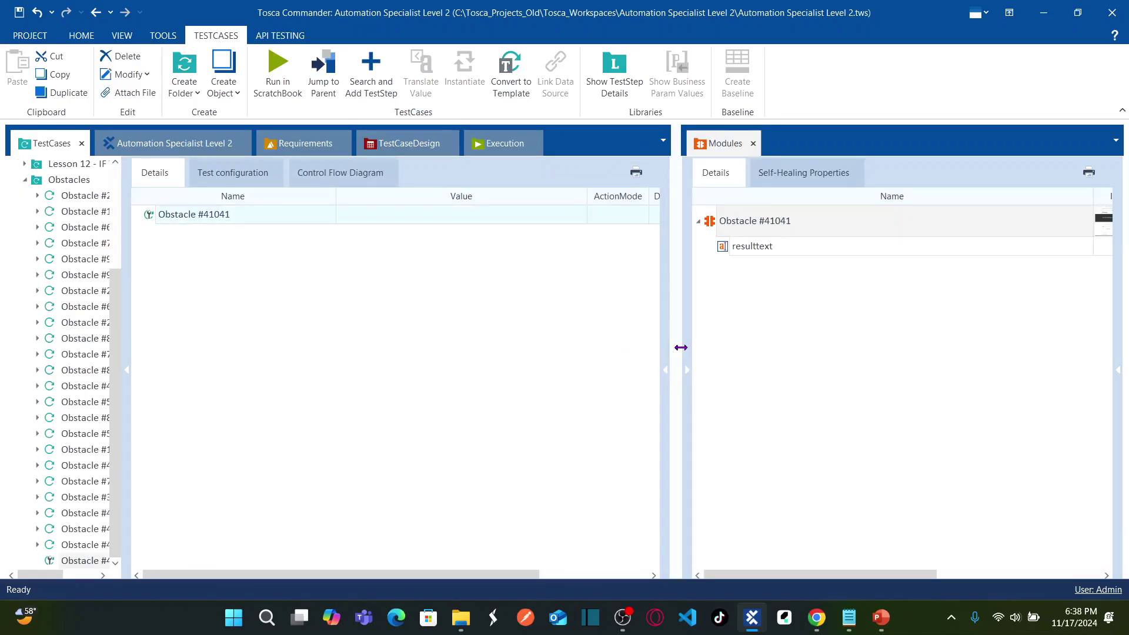
drag(711, 222, 205, 218)
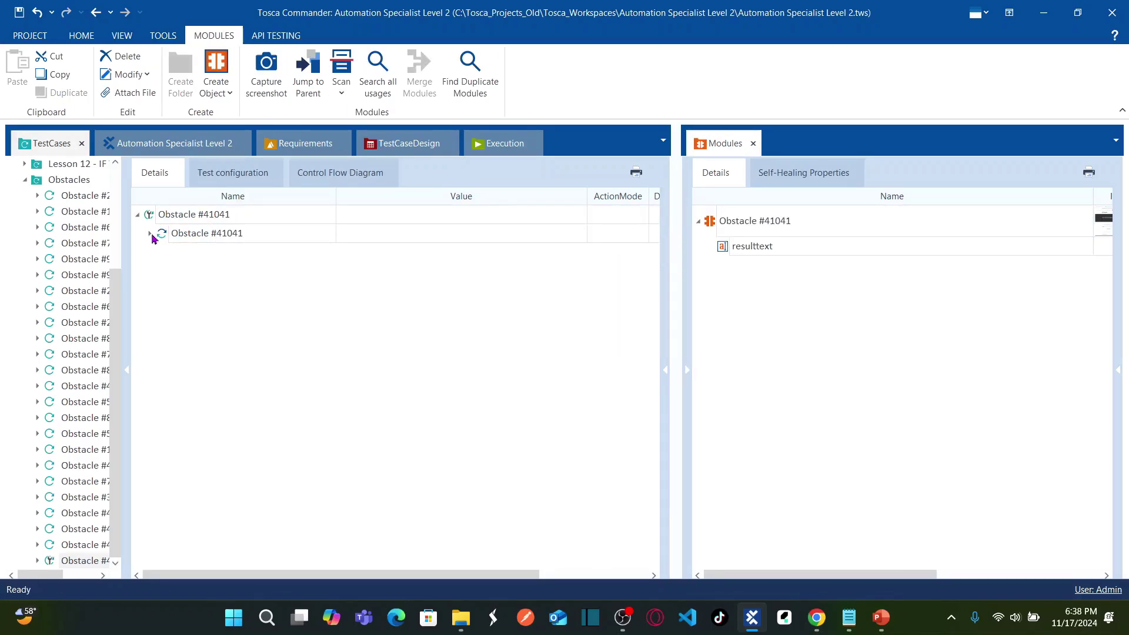
click(151, 233)
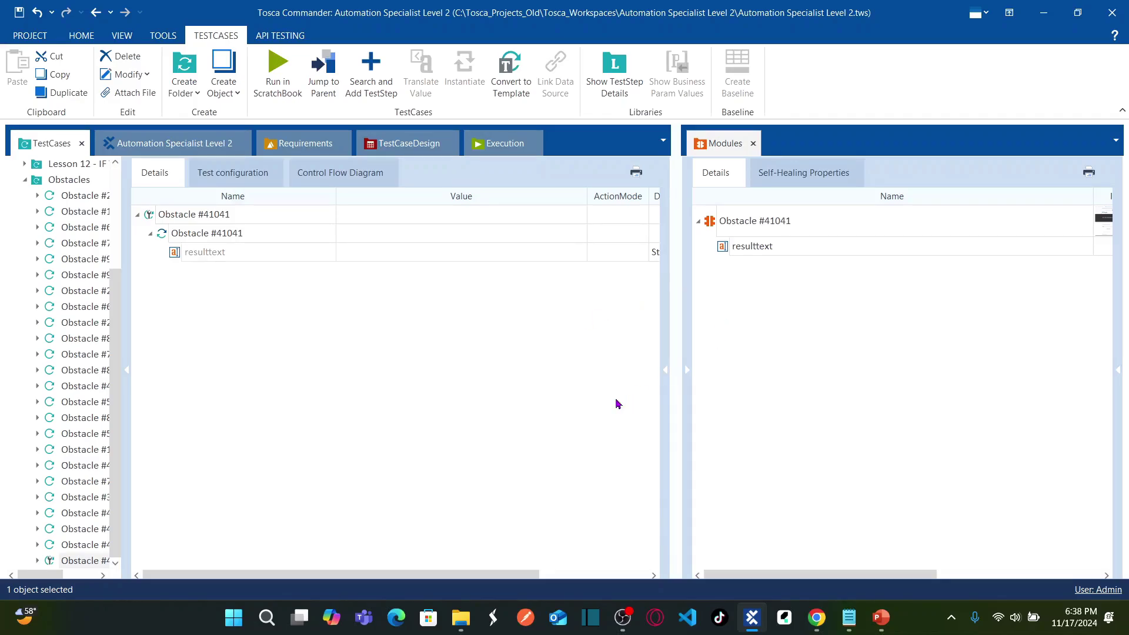
key(alt+Tab)
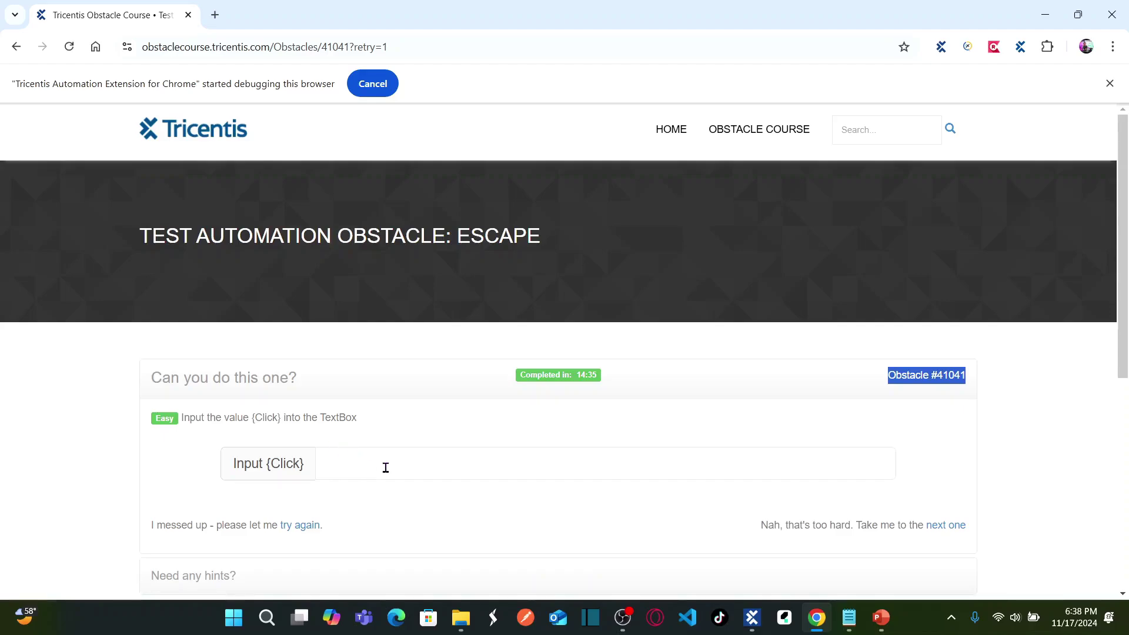
Set the resulttext input value to UserName
key(alt+Tab)
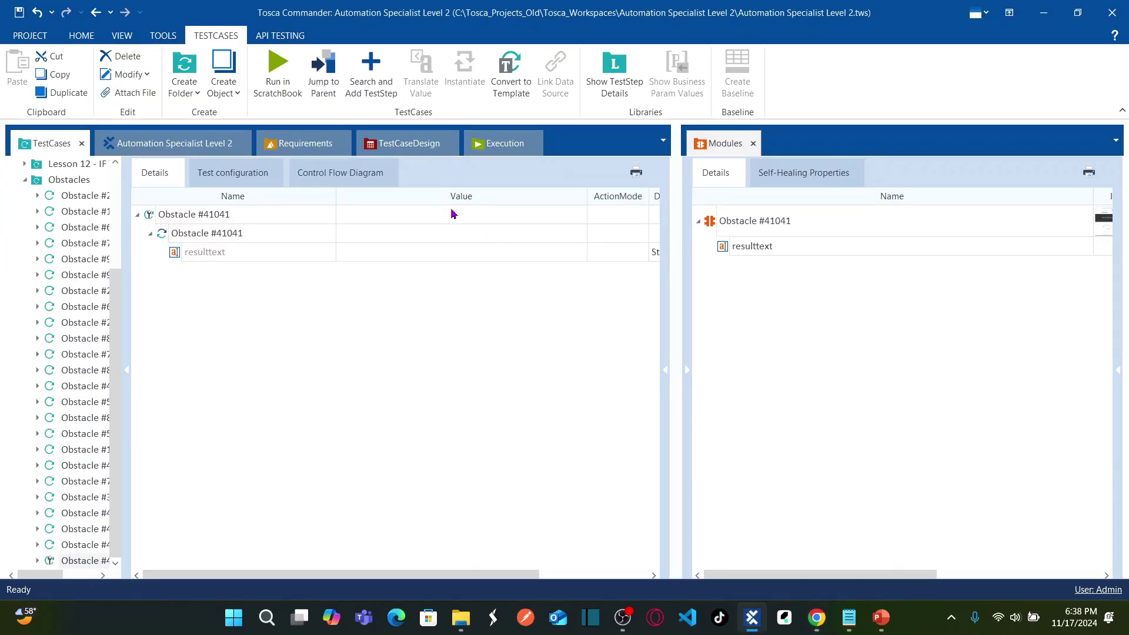
click(381, 258)
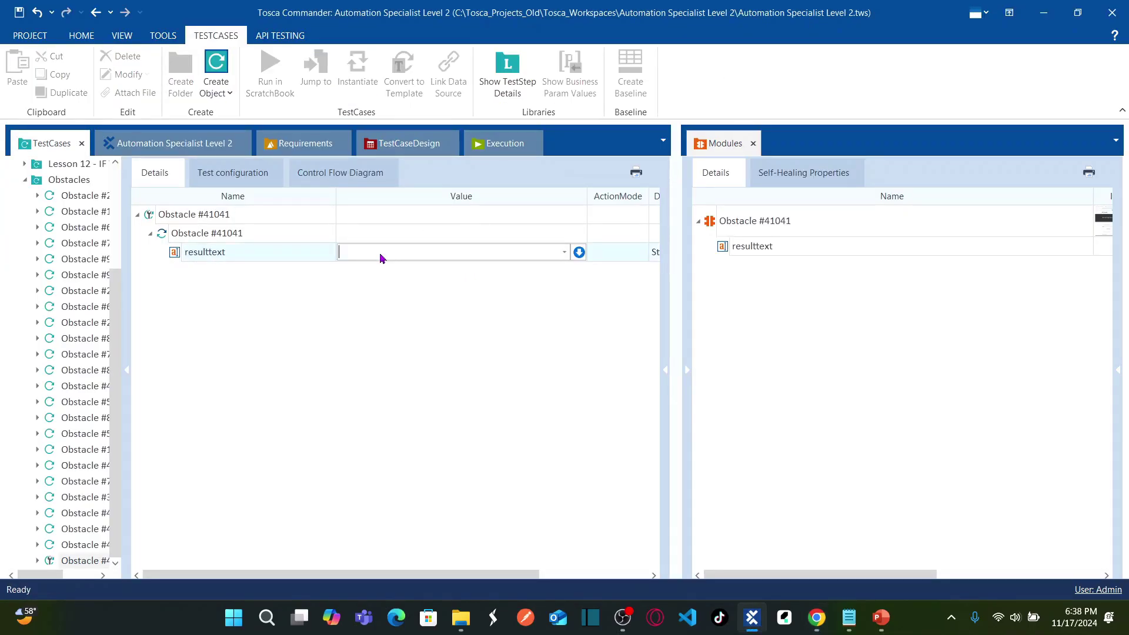
text(USername)
click(305, 348)
click(391, 252)
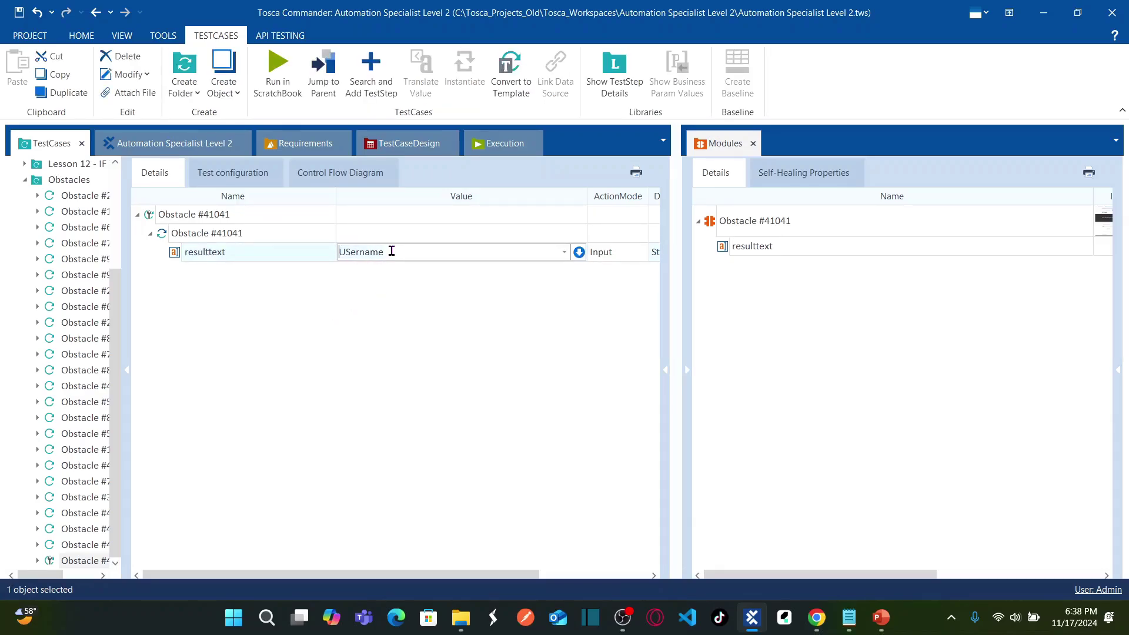
text(S)
text(ame)
key(Return)
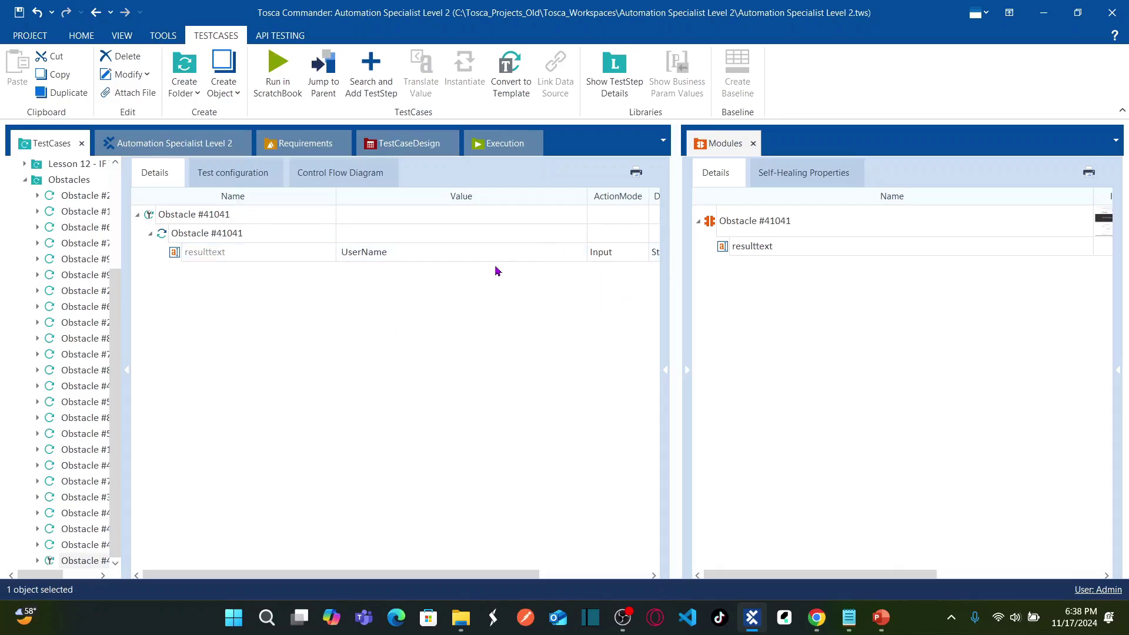
Run Obstacle #41041 in ScratchBook and close the run results
right_click(203, 216)
click(259, 258)
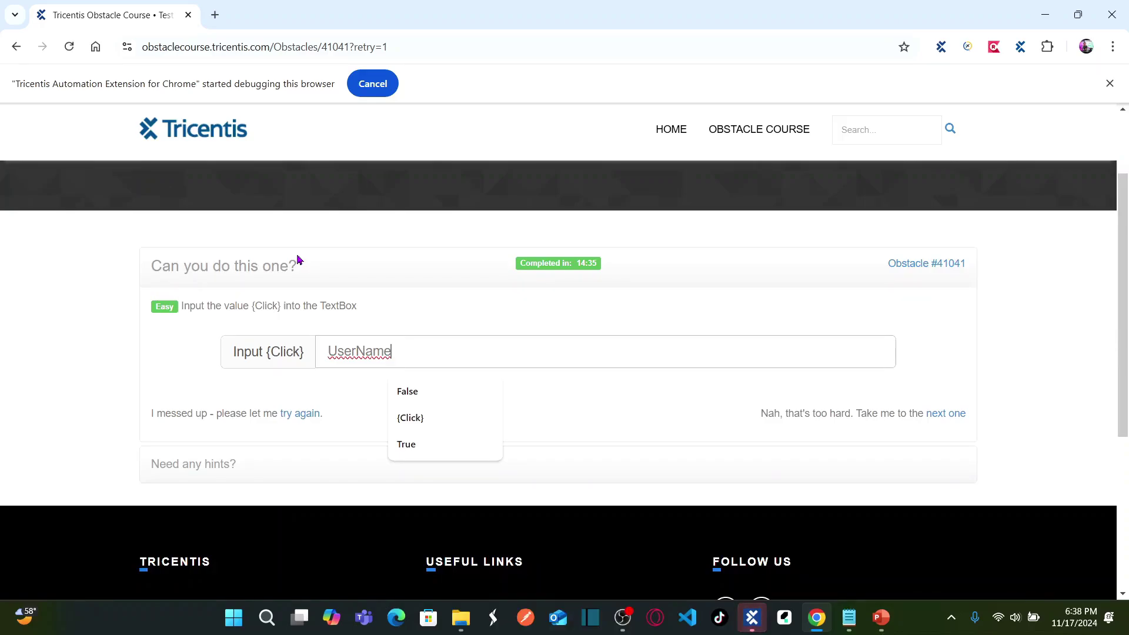
click(752, 618)
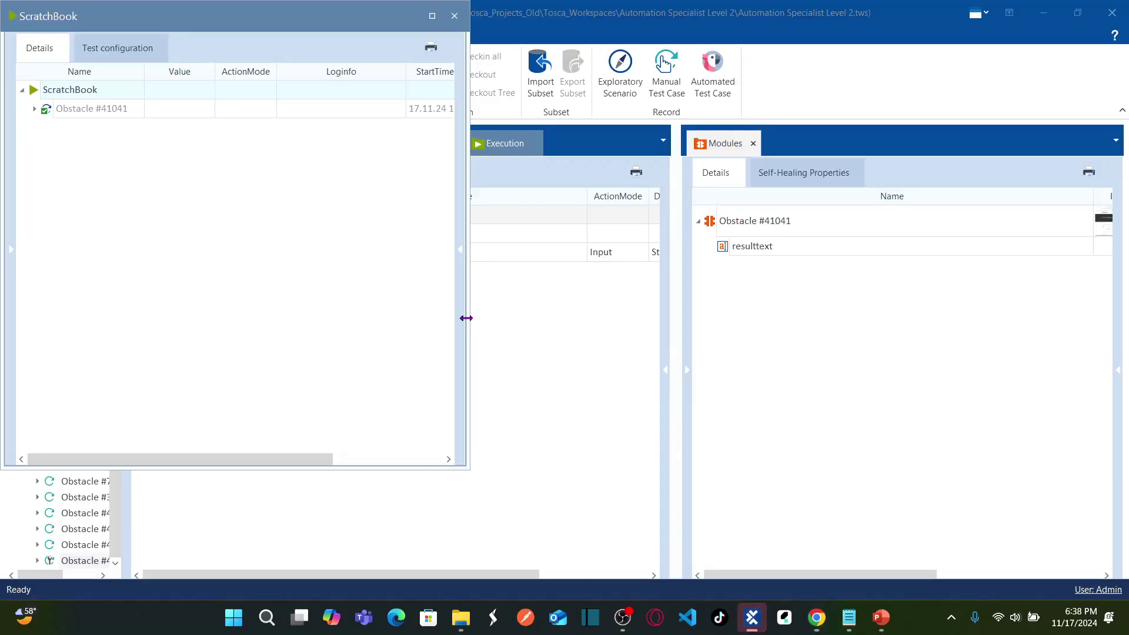
click(454, 18)
click(395, 251)
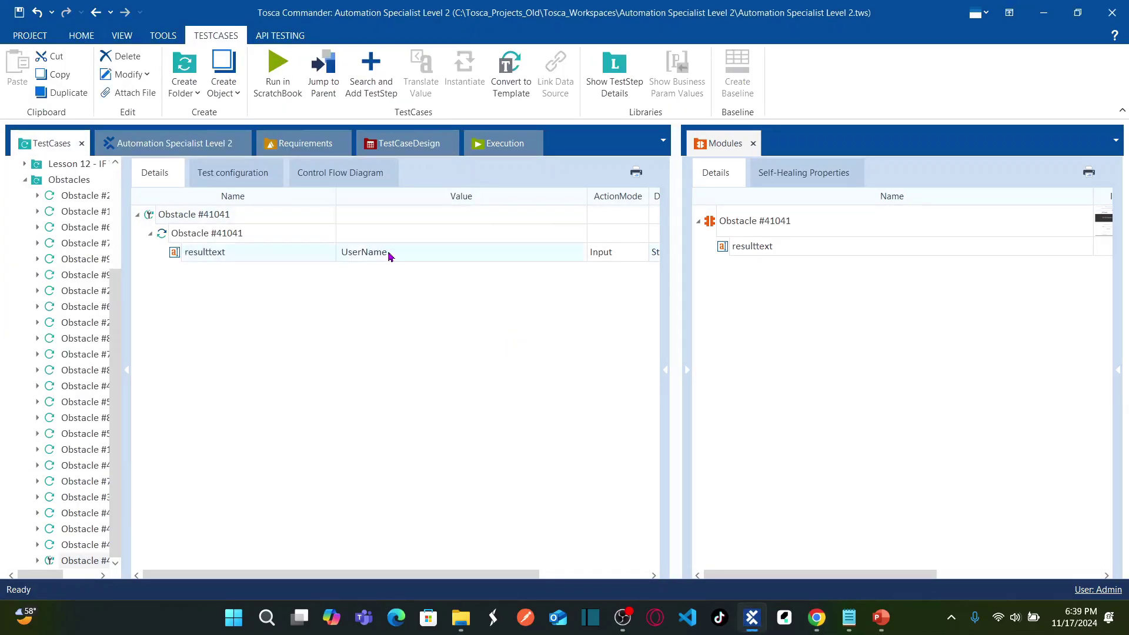
click(389, 254)
Replace the resulttext value with {Click} and rerun Obstacle #41041 in ScratchBook
key(ctrl+a)
text({Click})
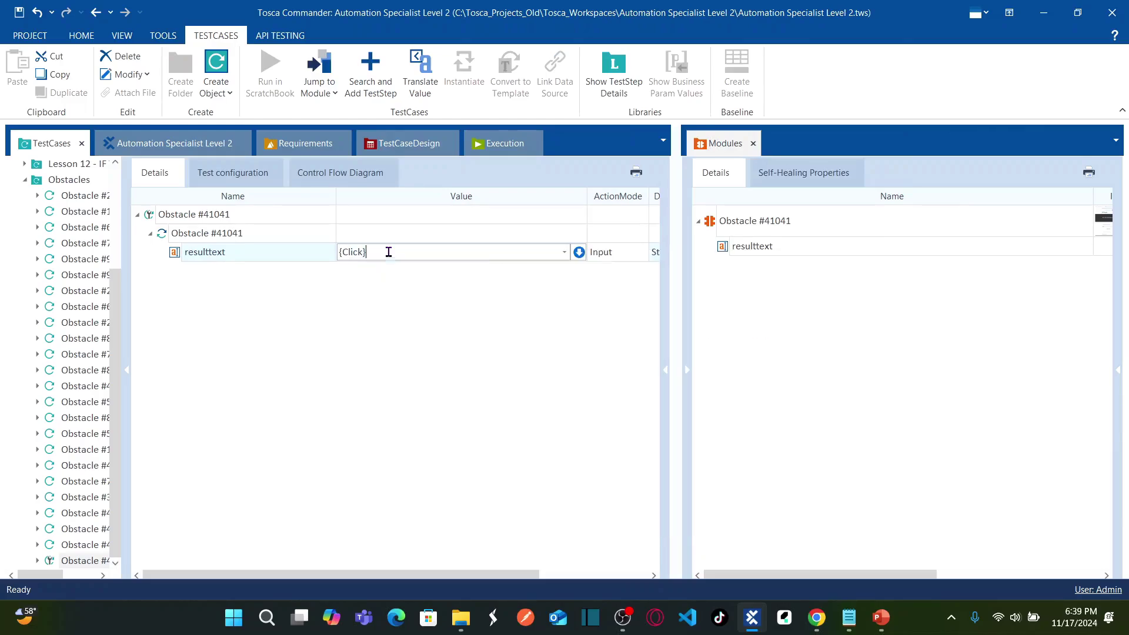
click(331, 324)
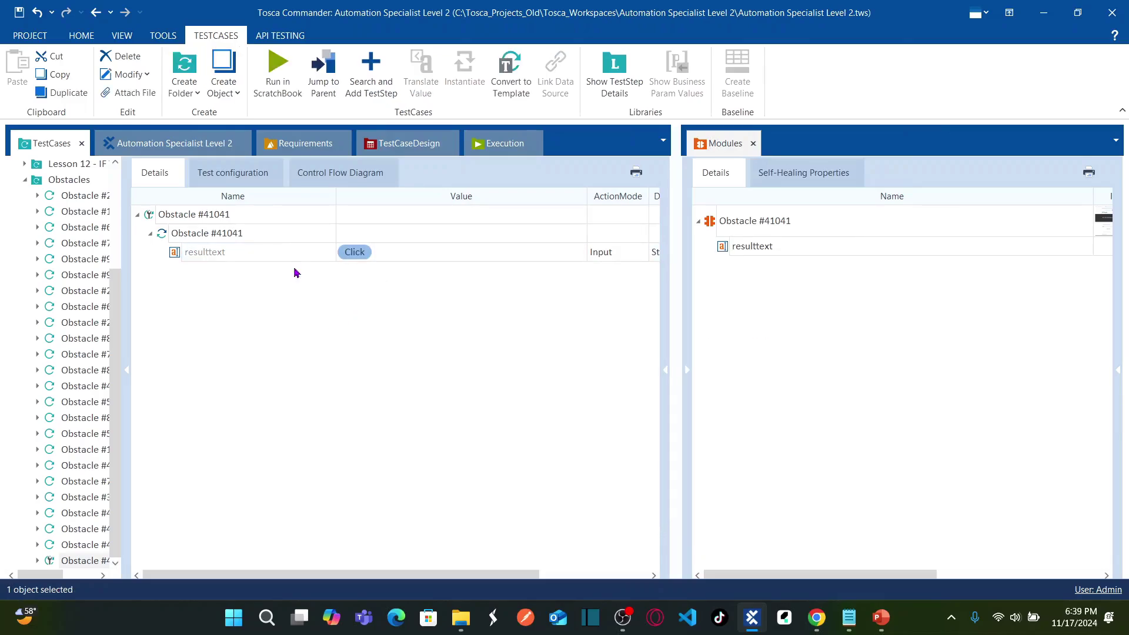
right_click(221, 220)
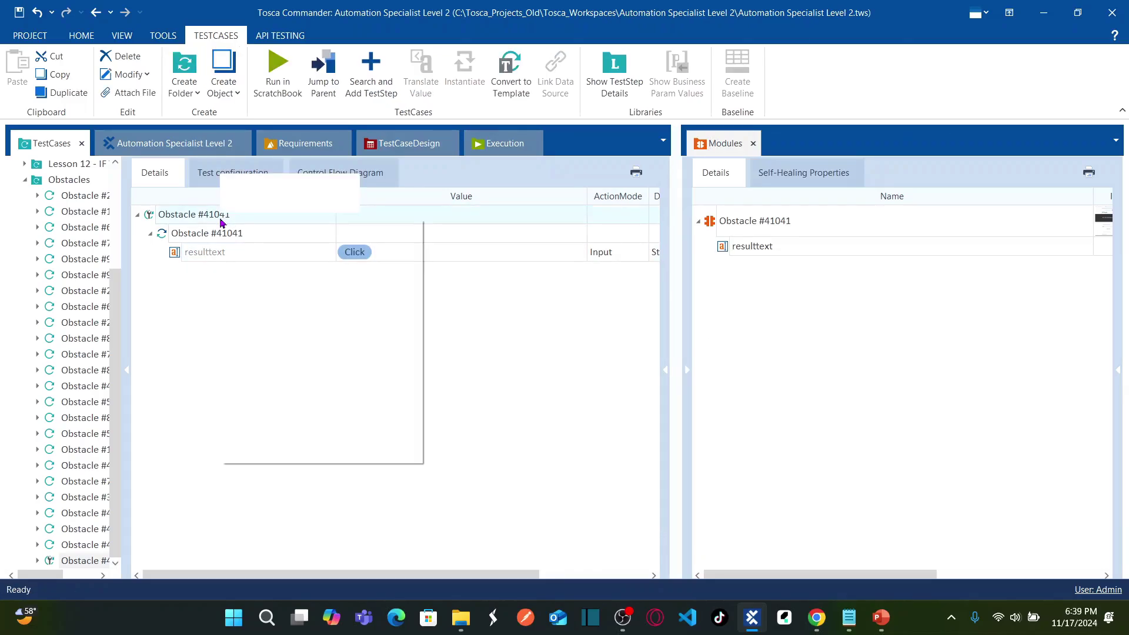
click(291, 261)
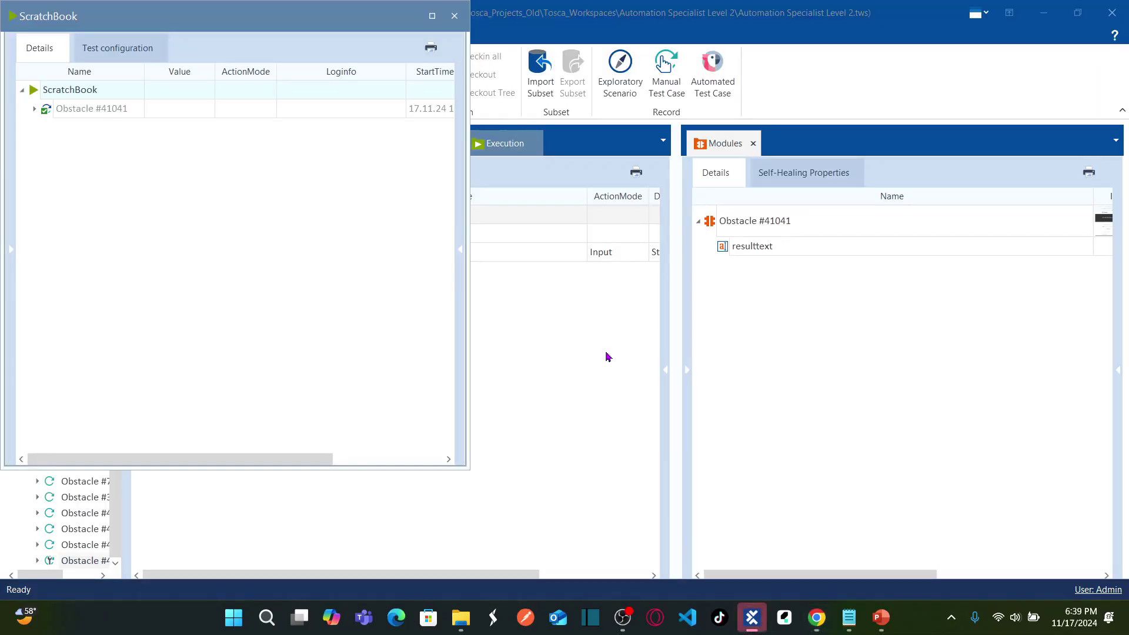
click(456, 18)
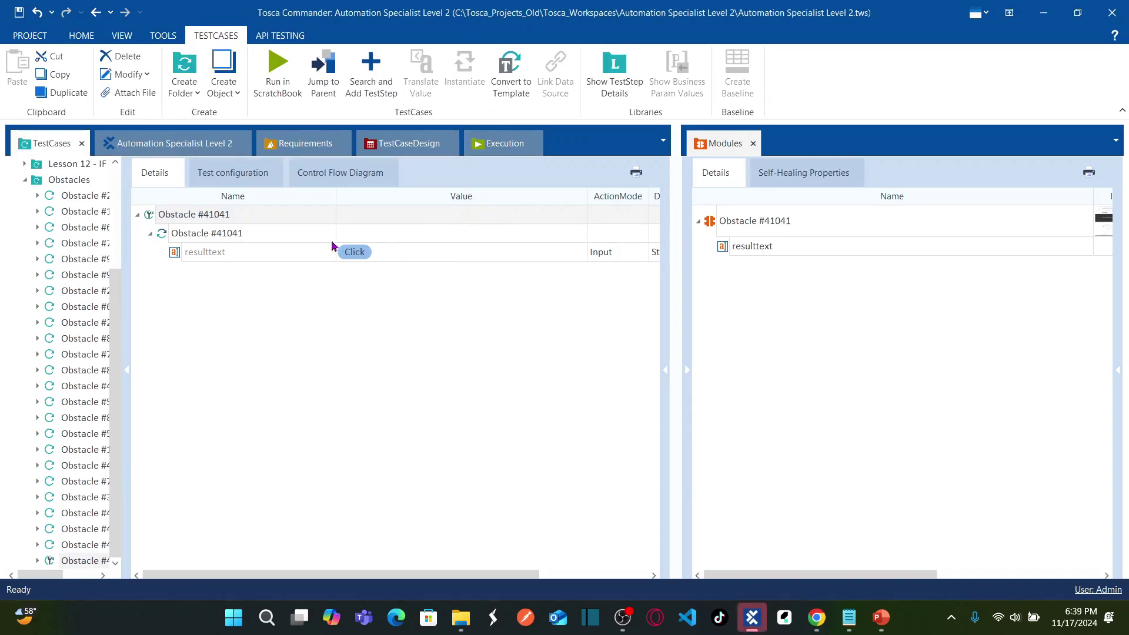
click(297, 256)
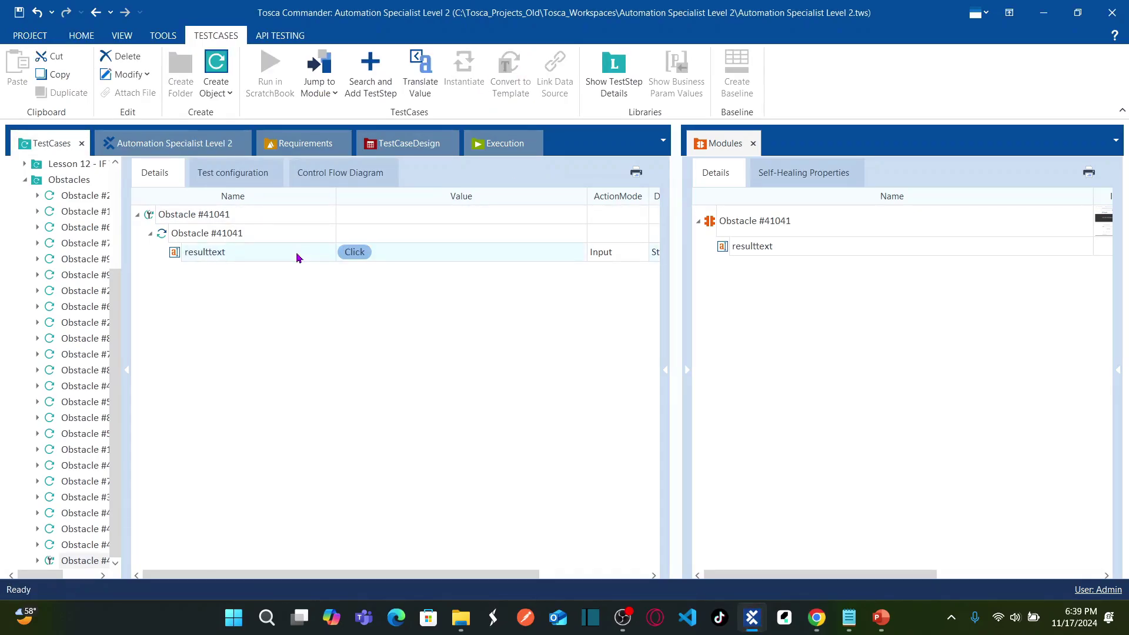
Apply Escape value to resulttext and edit it to read "{Click}" in quotes
right_click(363, 256)
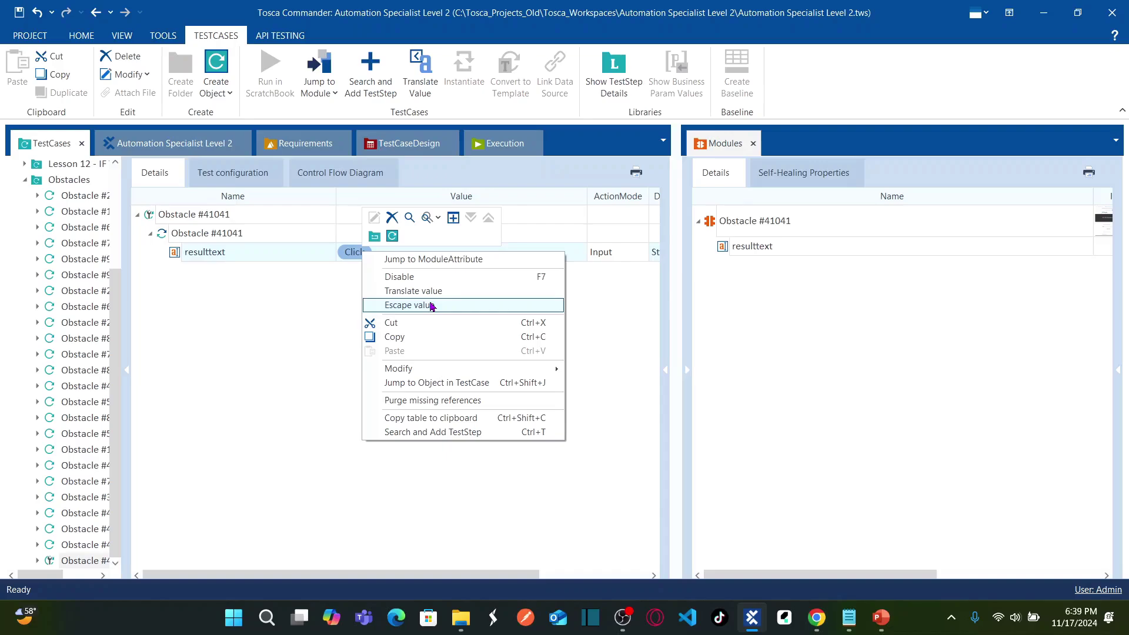
click(432, 306)
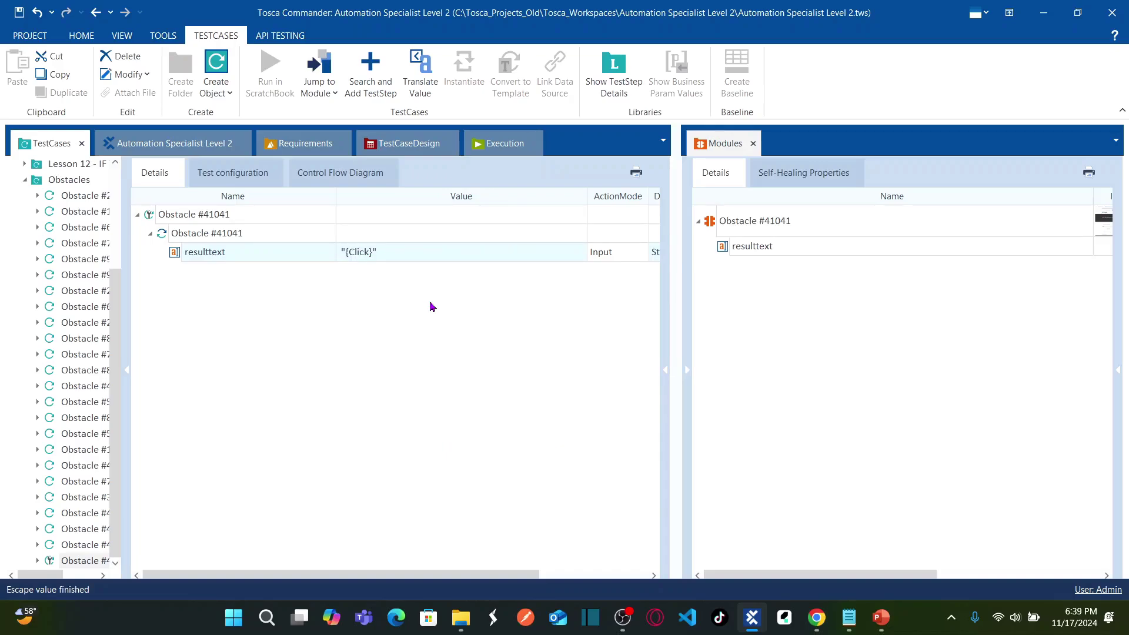
click(417, 309)
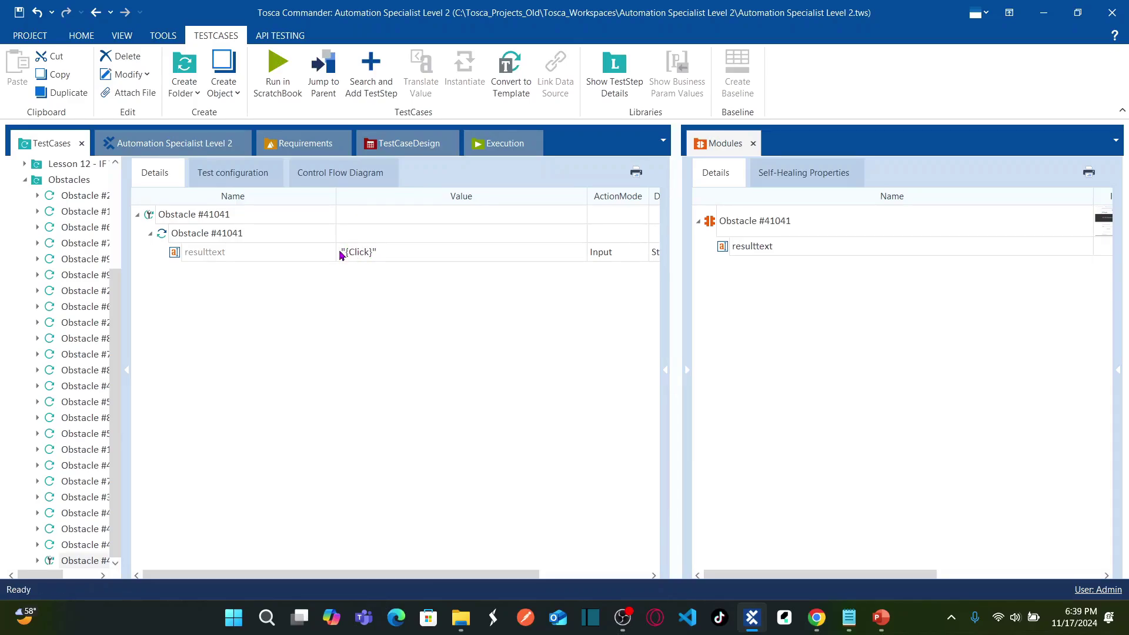
double_click(386, 255)
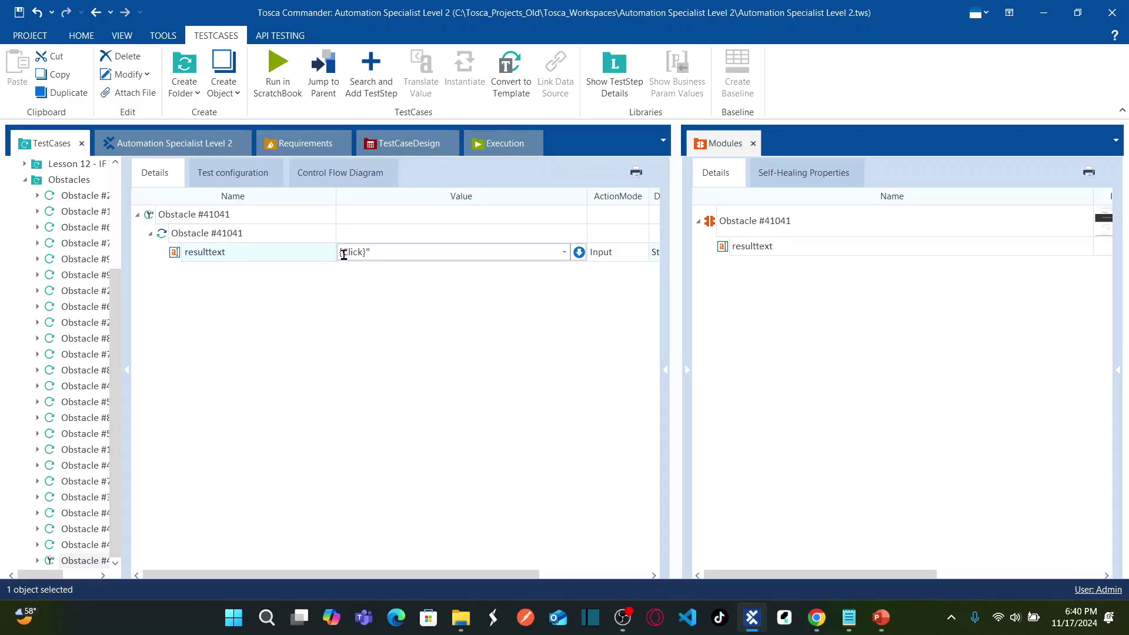
text(")
click(398, 327)
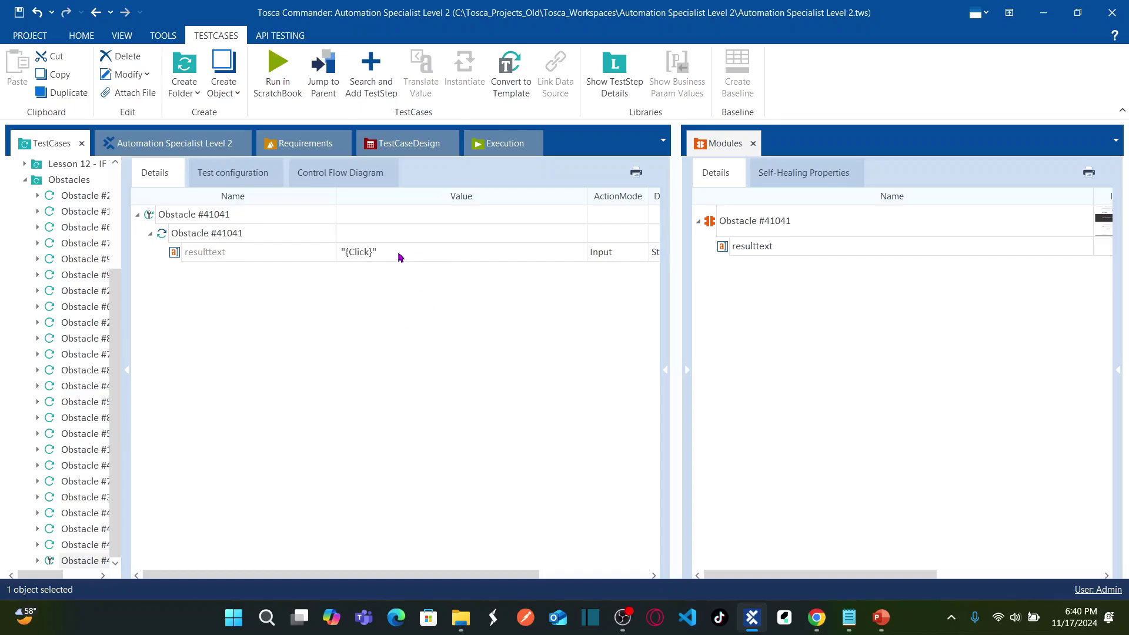
click(353, 254)
Leave the resulttext value unchanged and select the Obstacle #41041 test case
right_click(370, 253)
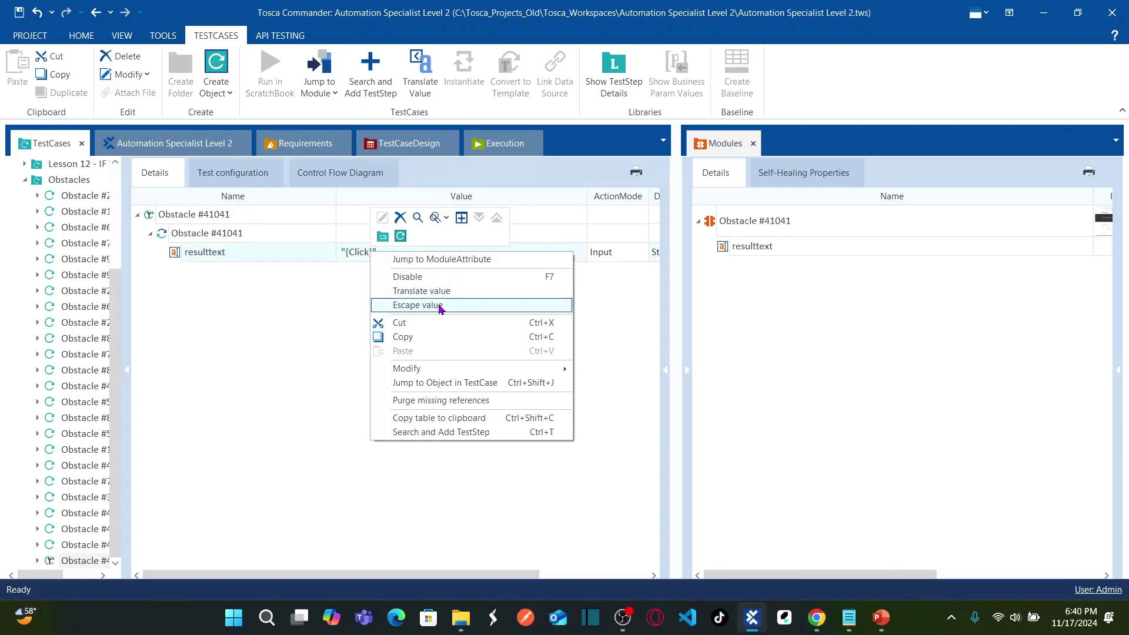
click(330, 307)
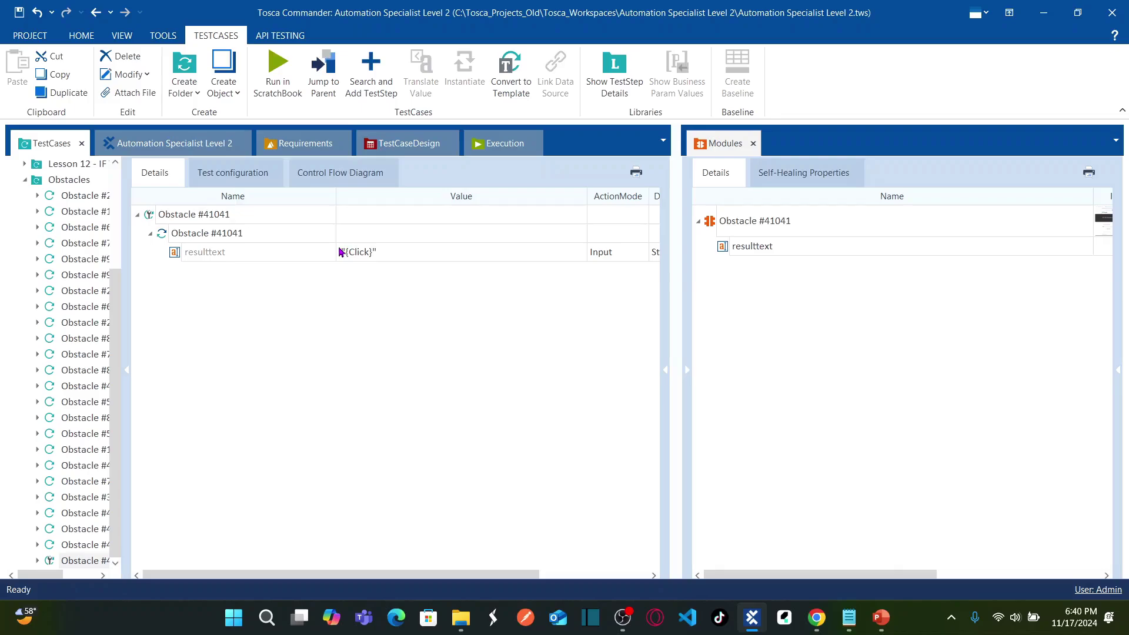
click(217, 217)
right_click(218, 217)
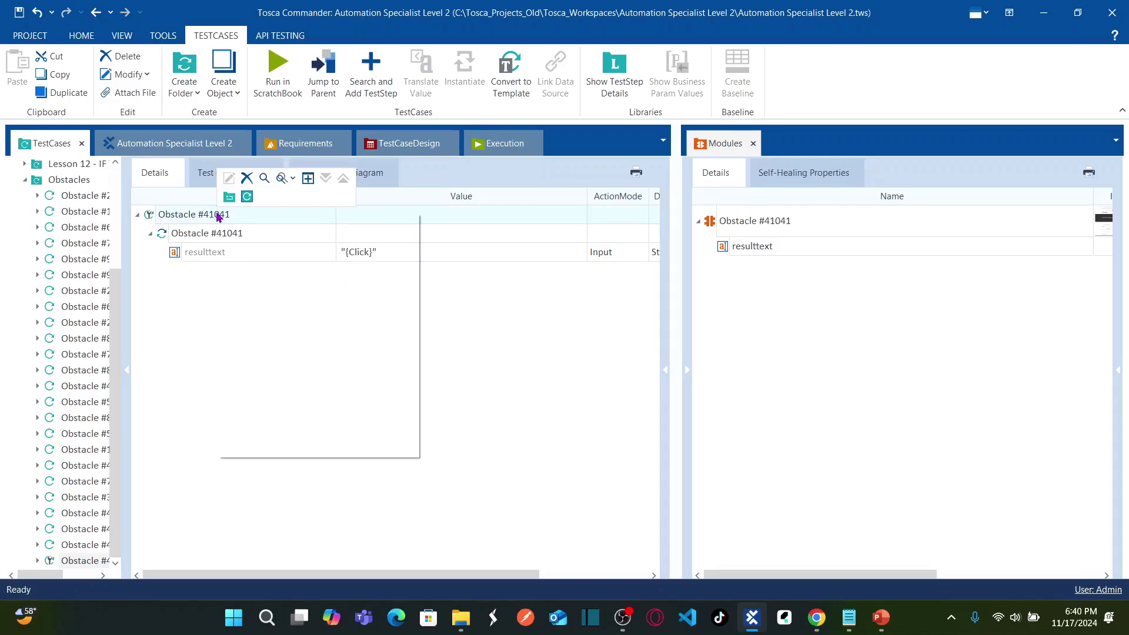
click(522, 285)
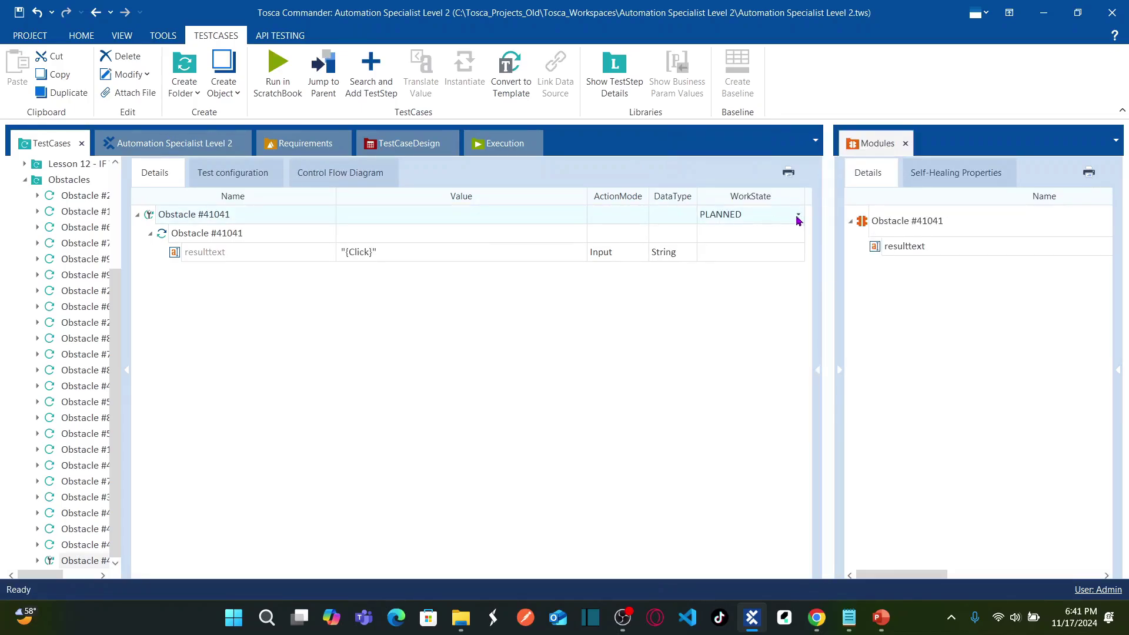
Set the test case WorkState to COMPLETED and save the workspace
click(798, 218)
click(736, 266)
key(ctrl+s)
Run Obstacle #41041 in ScratchBook and dismiss the 'Good job' success message
right_click(228, 217)
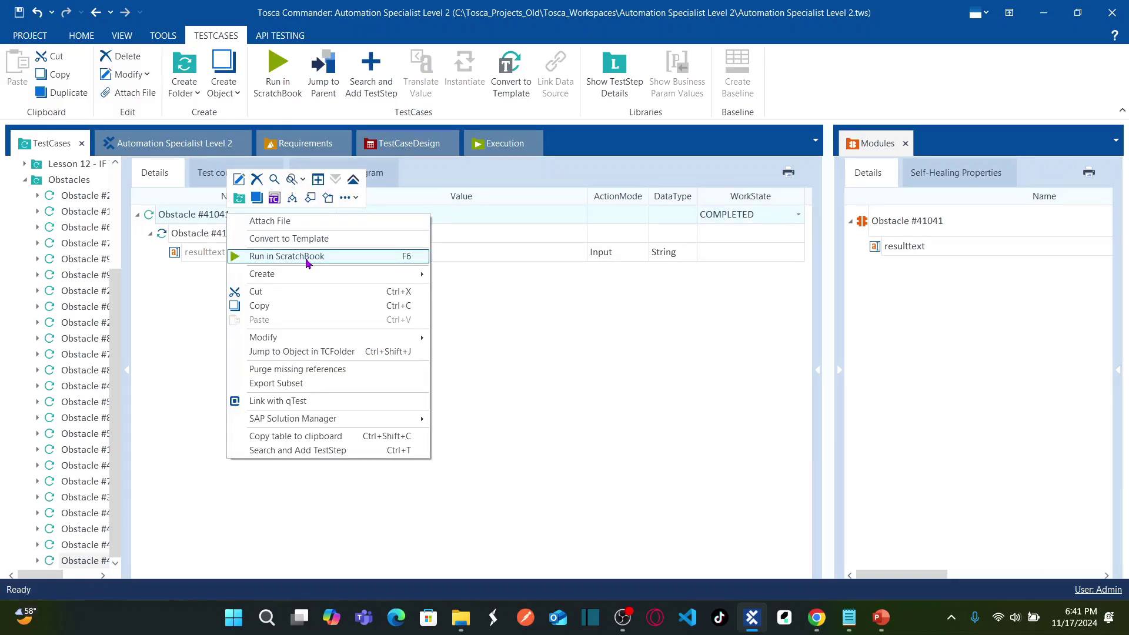
click(308, 262)
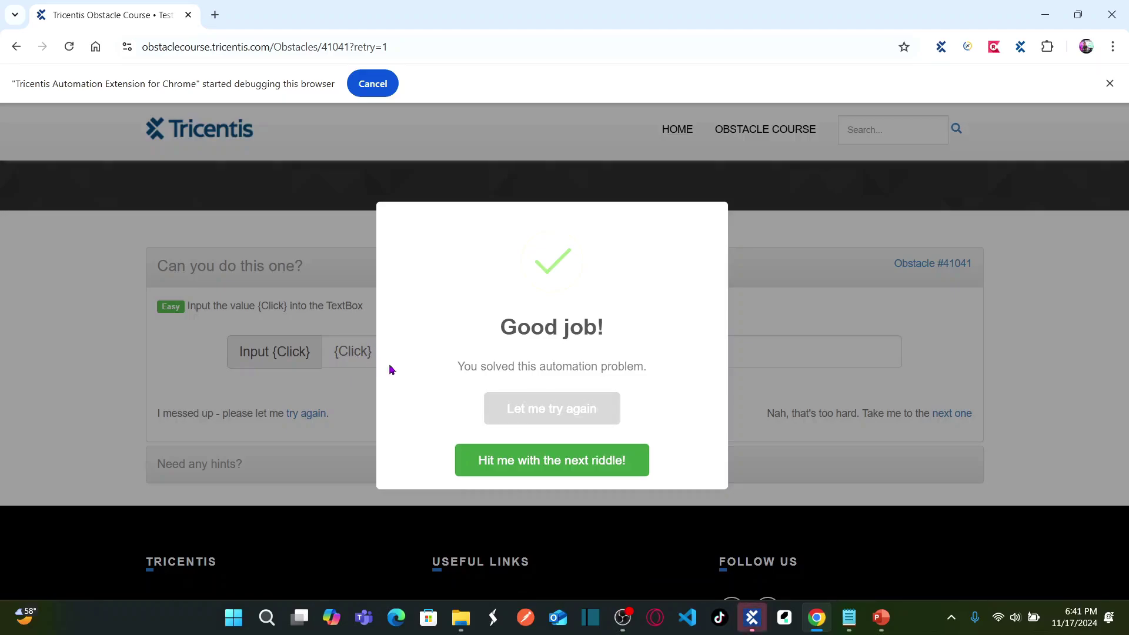
click(515, 411)
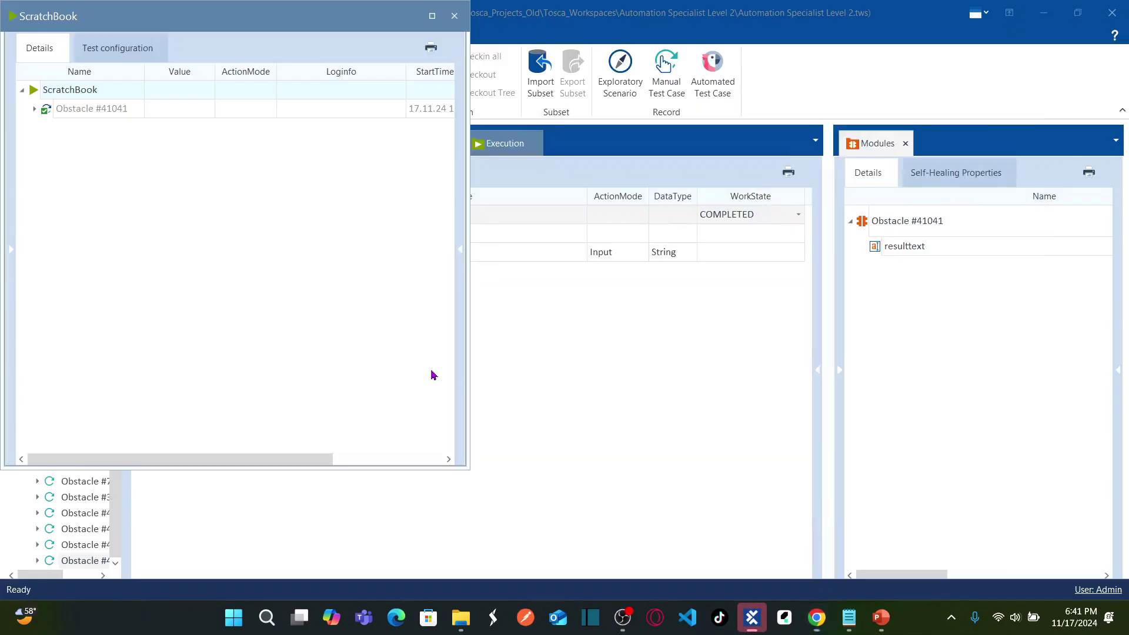
click(453, 15)
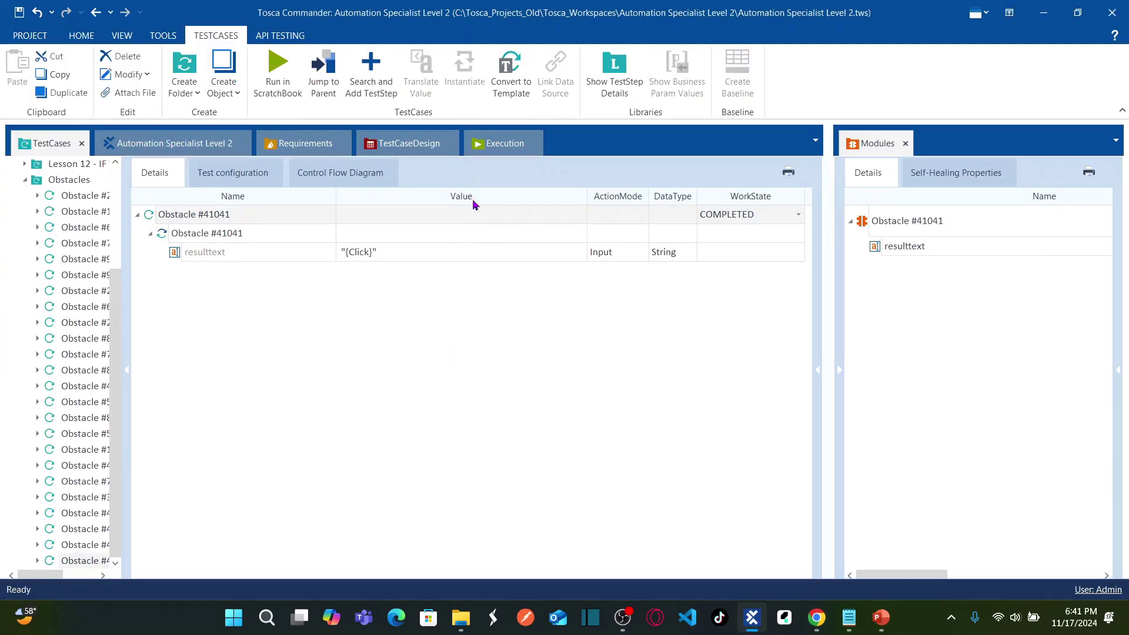
click(375, 256)
right_click(374, 256)
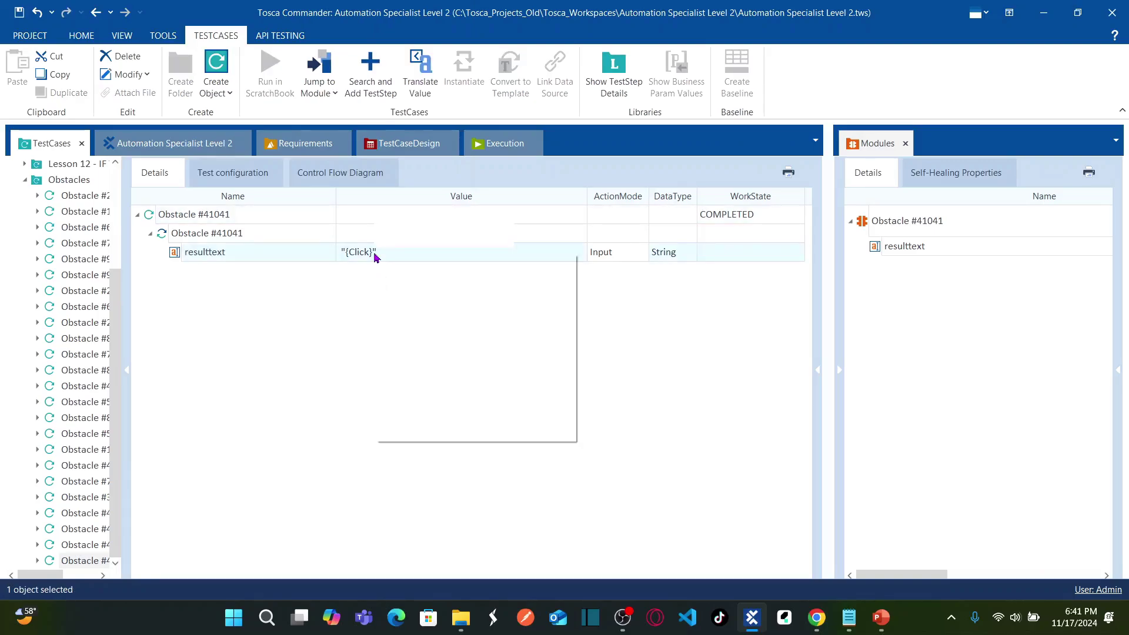
click(328, 323)
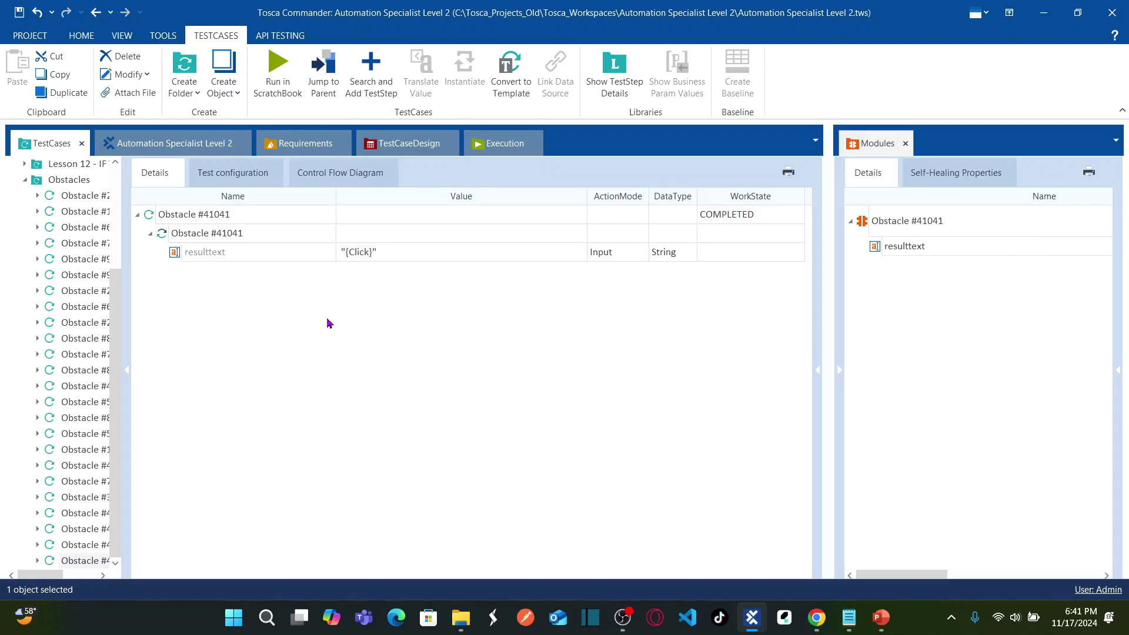